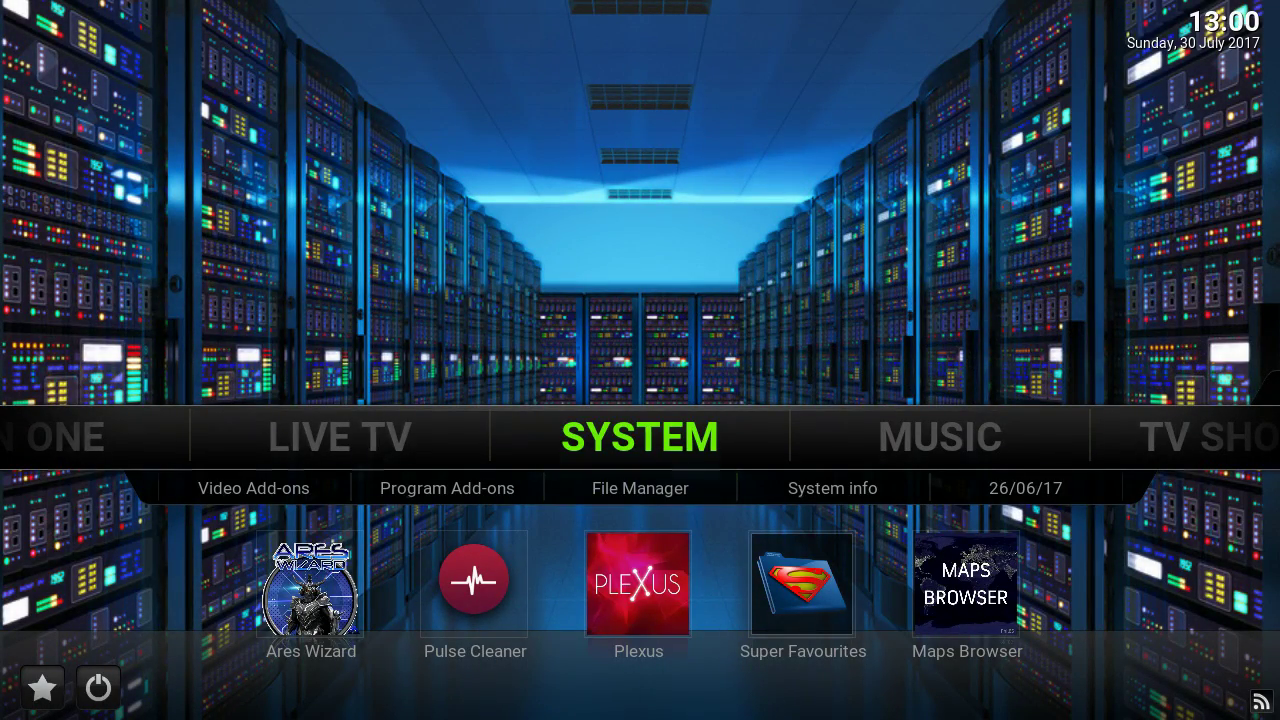
# - Go to Settings > Add-ons and bring up the Install from zip file source list
pyautogui.press('Return')
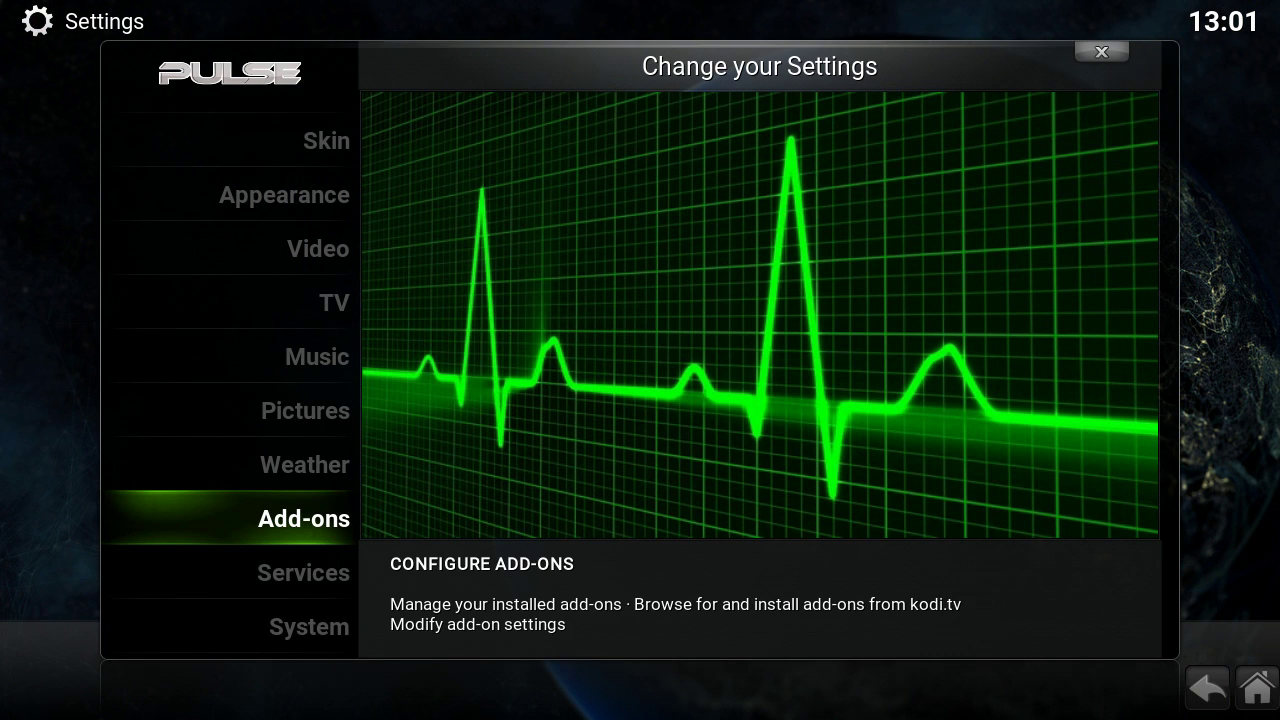
pyautogui.press('Up')
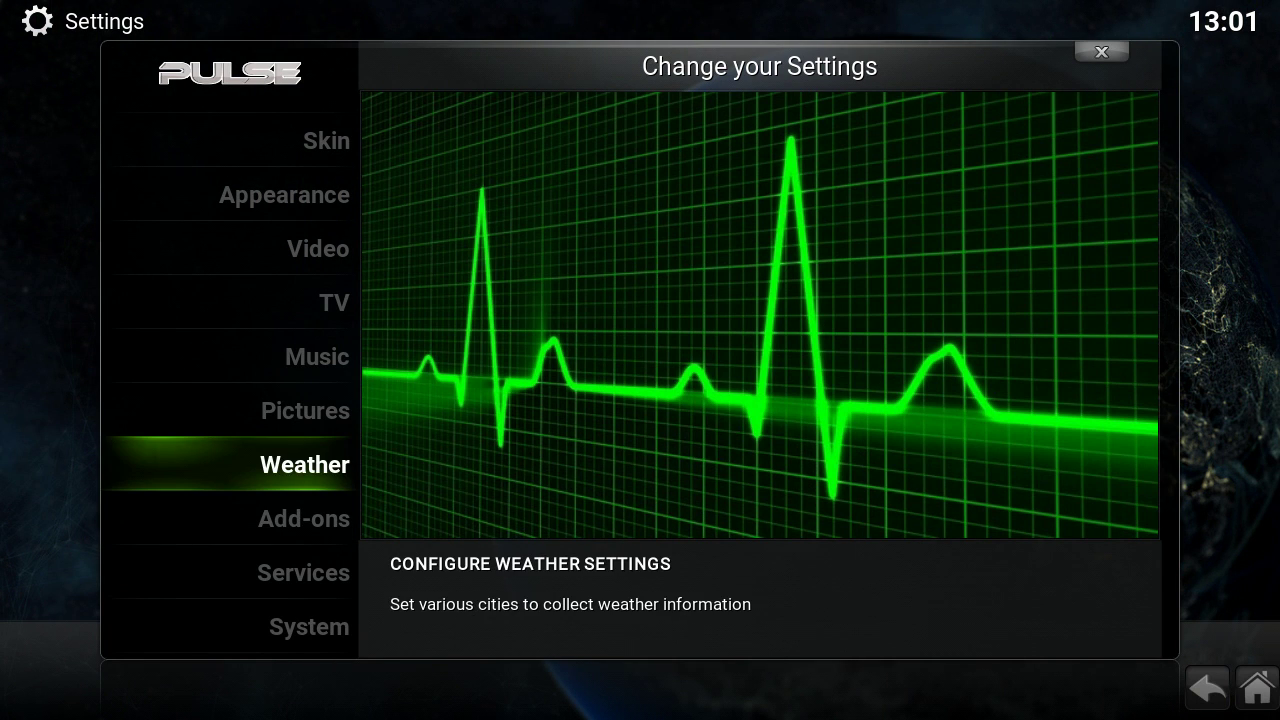
pyautogui.press('Down')
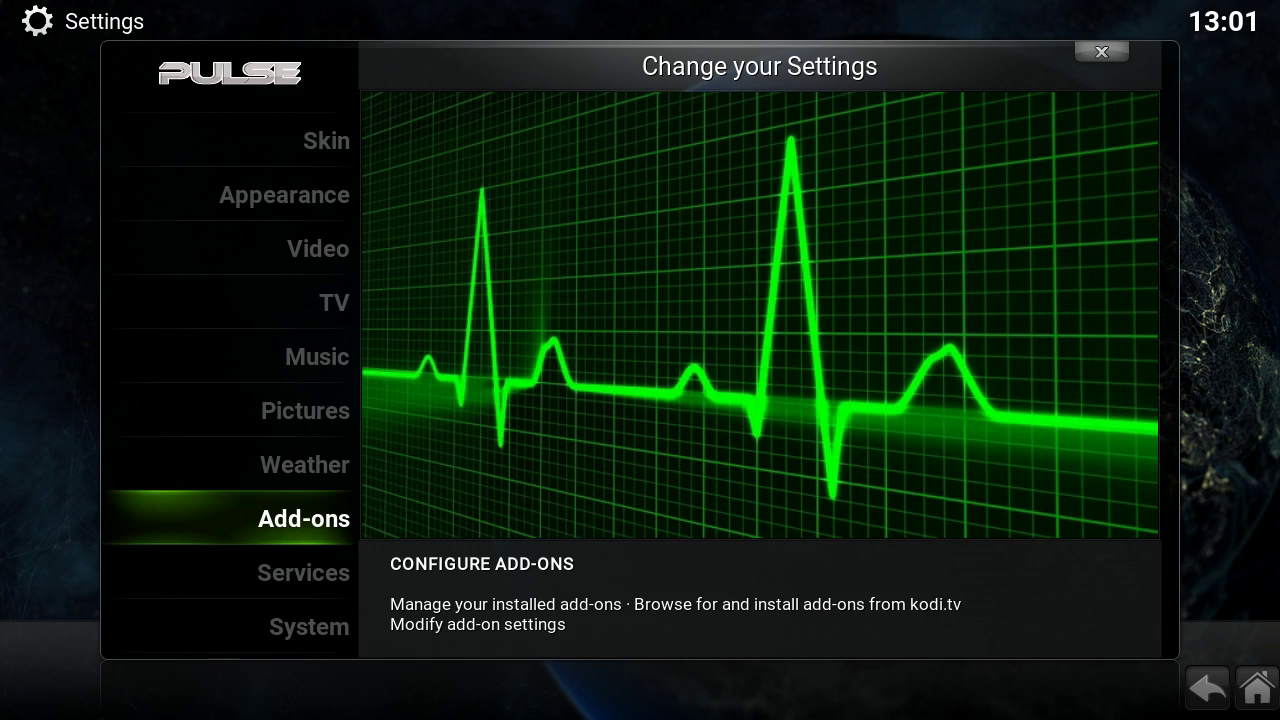
pyautogui.press('Return')
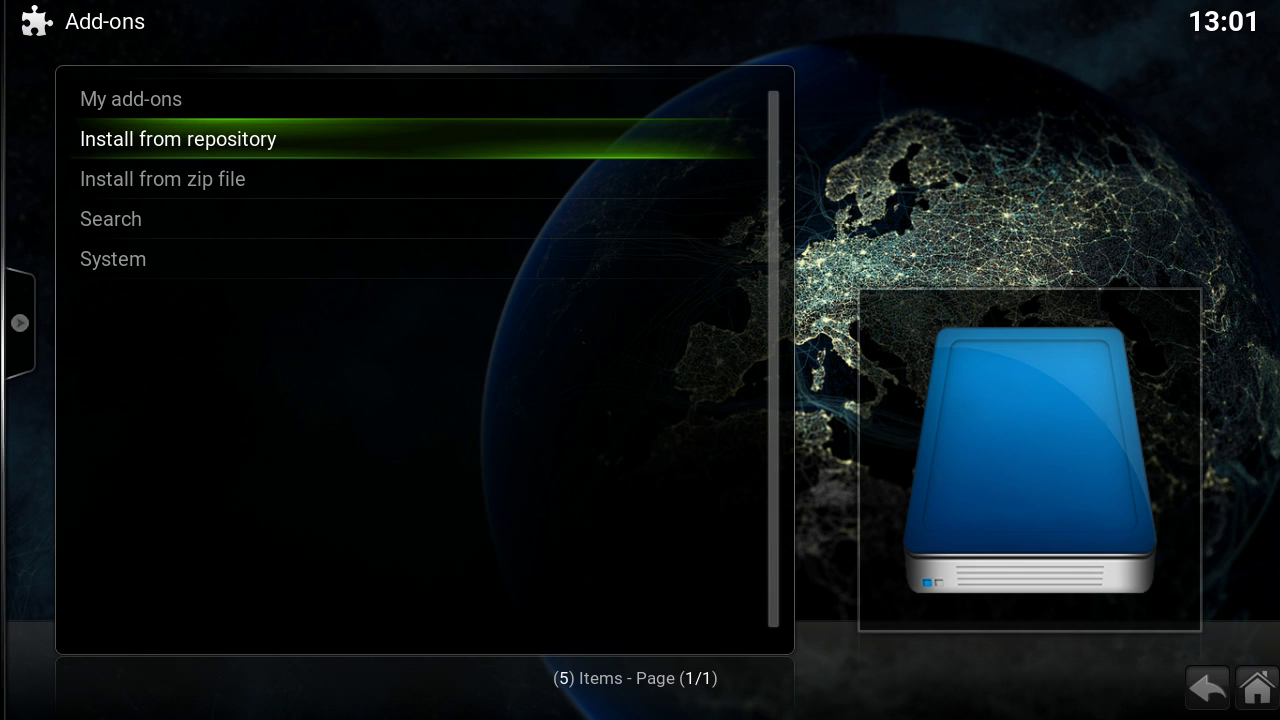
pyautogui.press('Down')
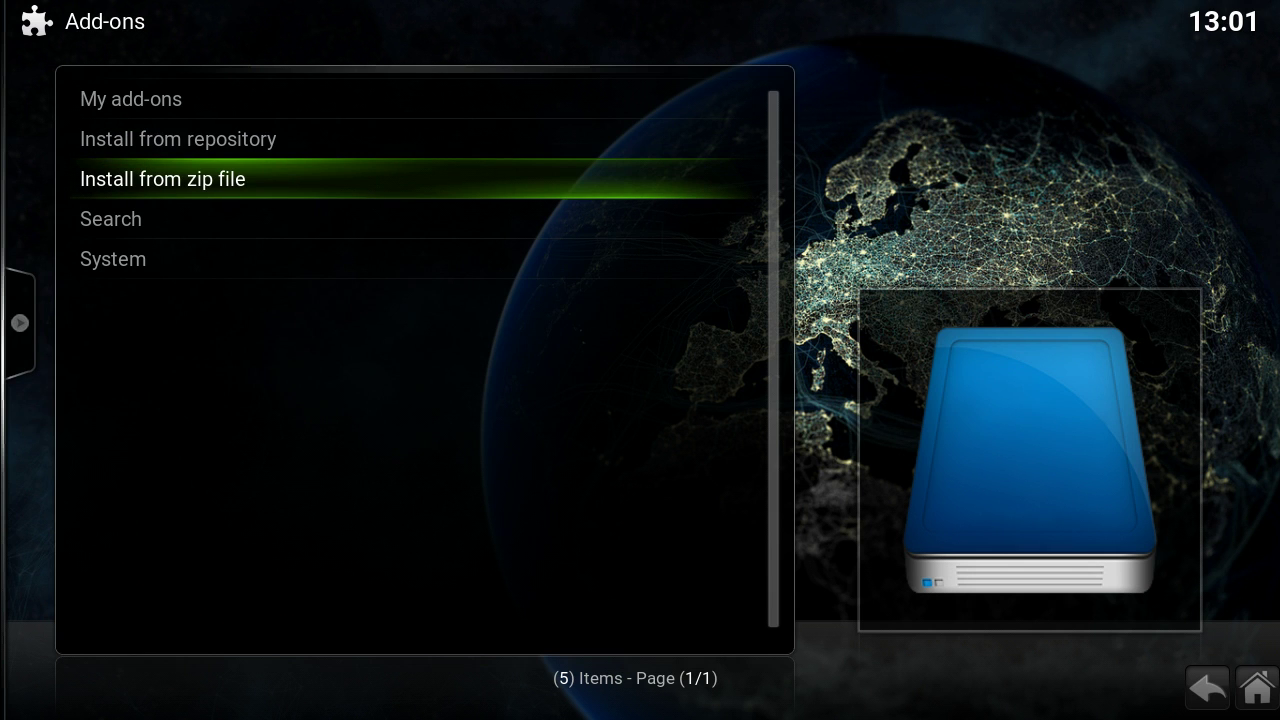
pyautogui.press('Return')
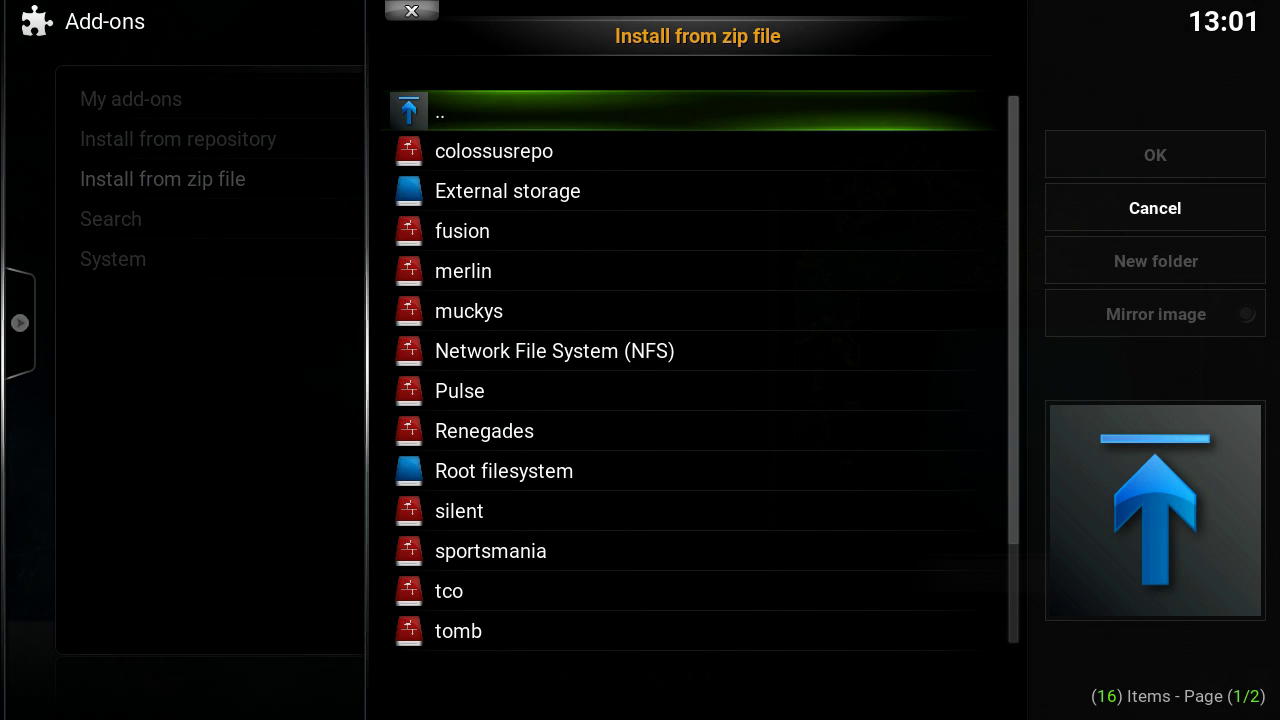
# - Install Repo_colossus.zip from the tco source to add the Colossal Repository
pyautogui.press('Down')
pyautogui.press('Down')
pyautogui.press('Down')
pyautogui.press('Down')
pyautogui.press('Down')
pyautogui.press('Down')
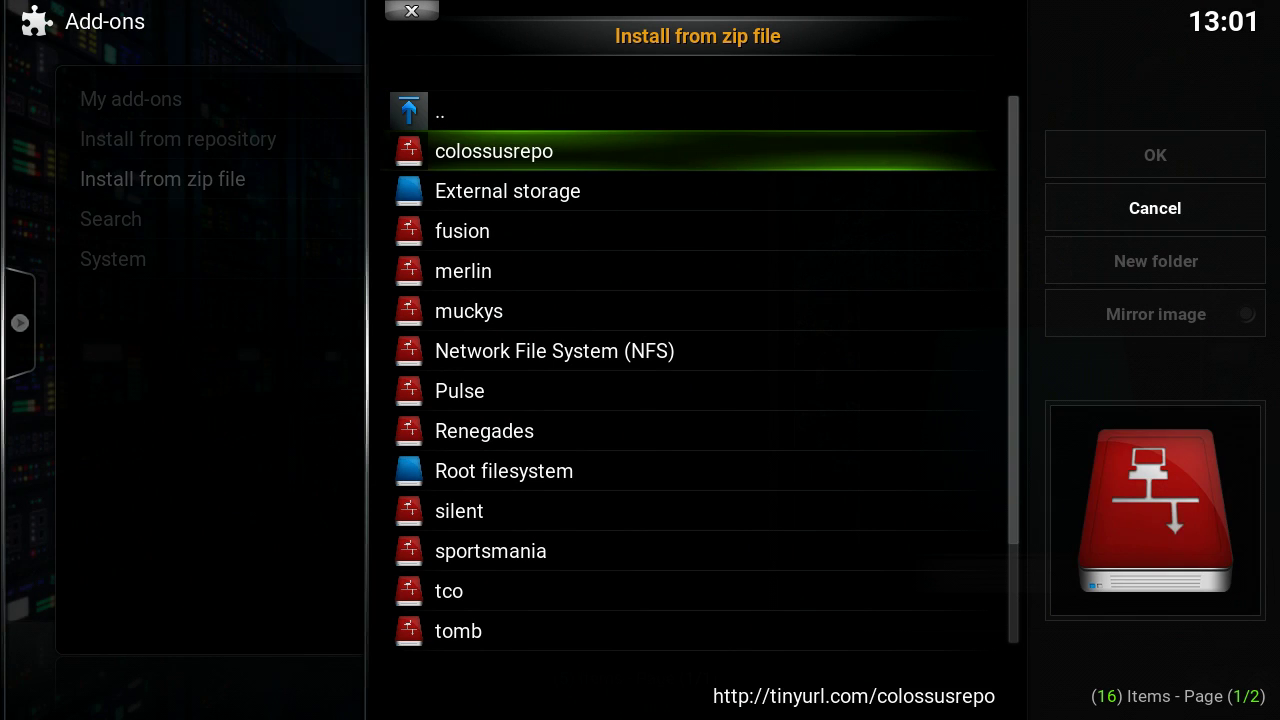
pyautogui.press('Down')
pyautogui.press('Down')
pyautogui.press('Down')
pyautogui.press('Down')
pyautogui.press('Down')
pyautogui.press('Down')
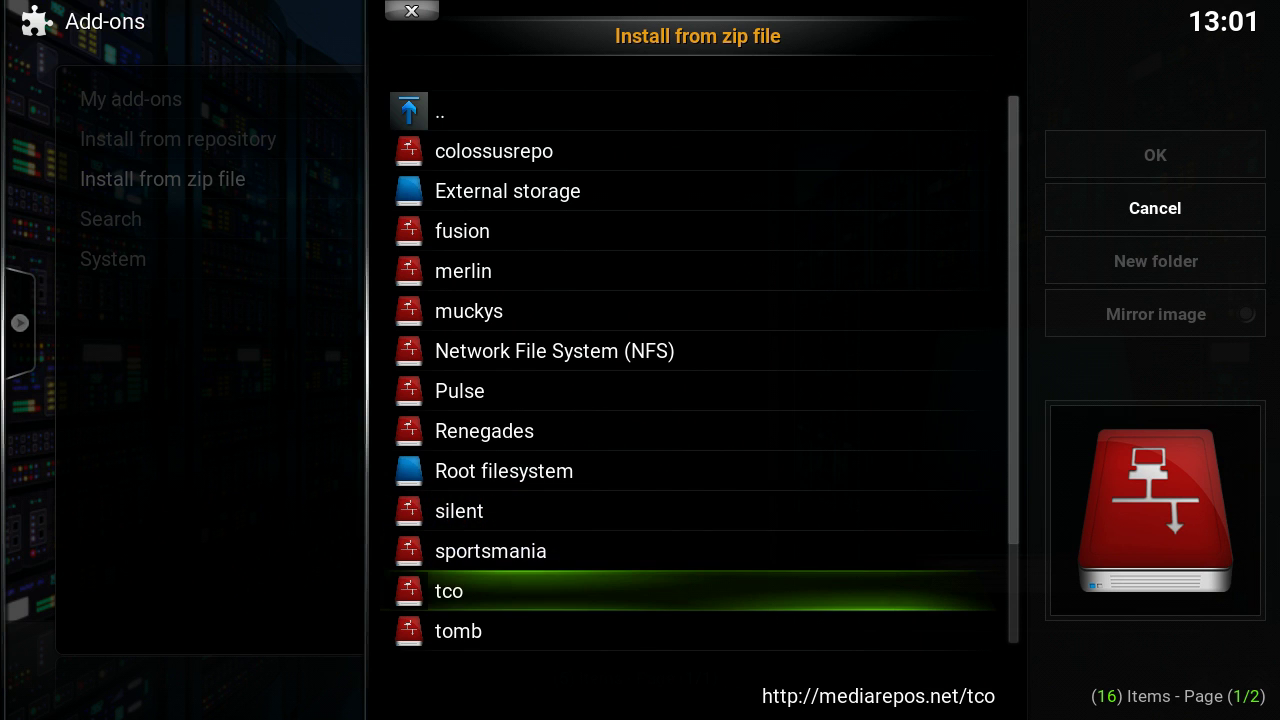
pyautogui.press('Return')
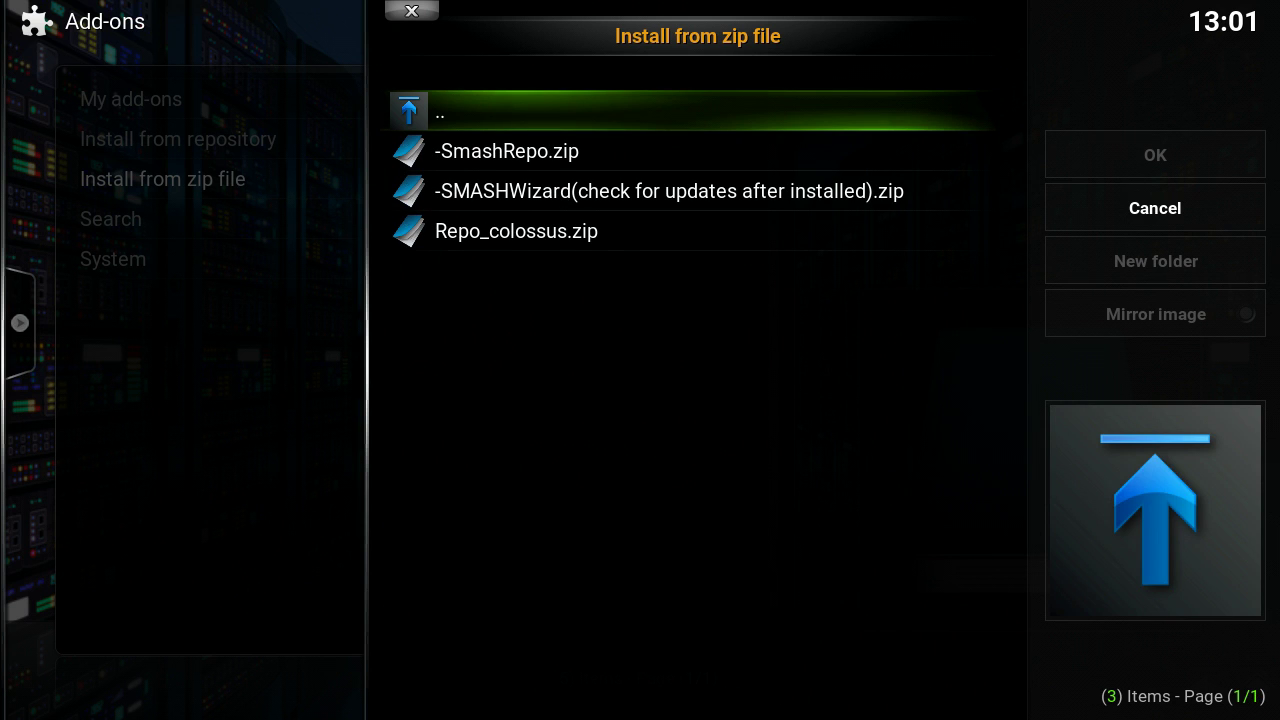
pyautogui.press('Down')
pyautogui.press('Down')
pyautogui.press('Down')
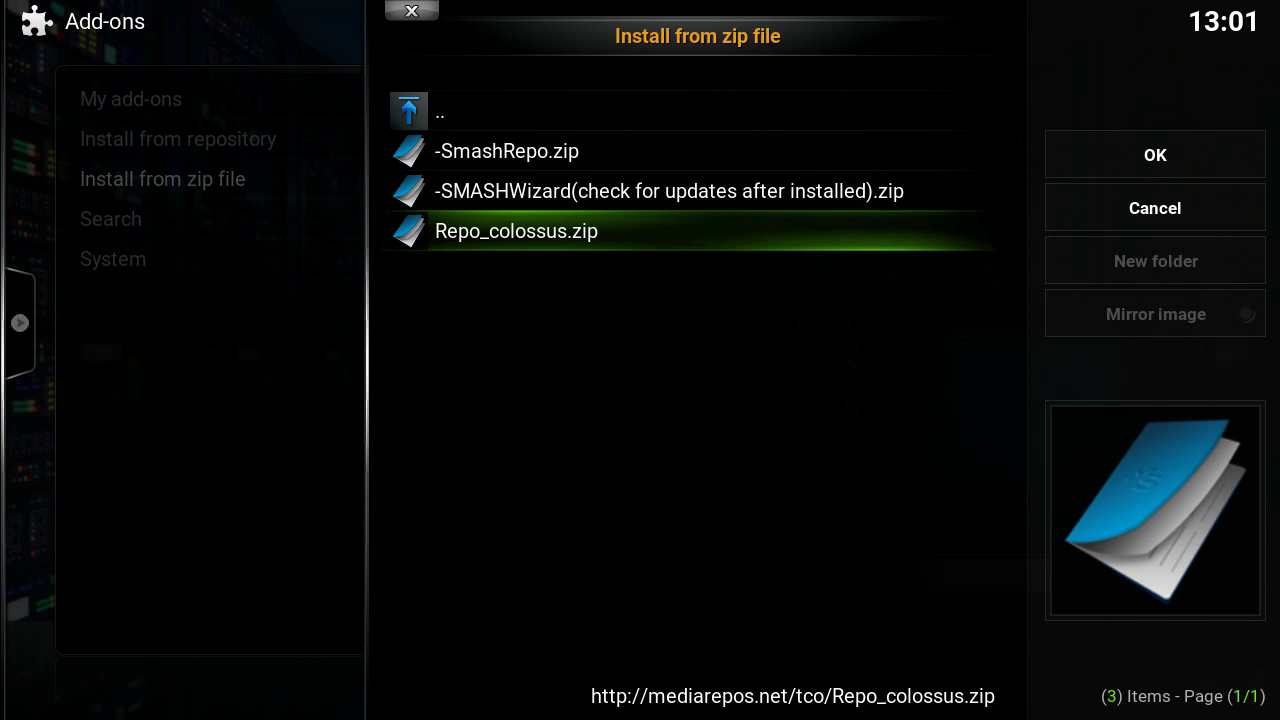
pyautogui.press('Return')
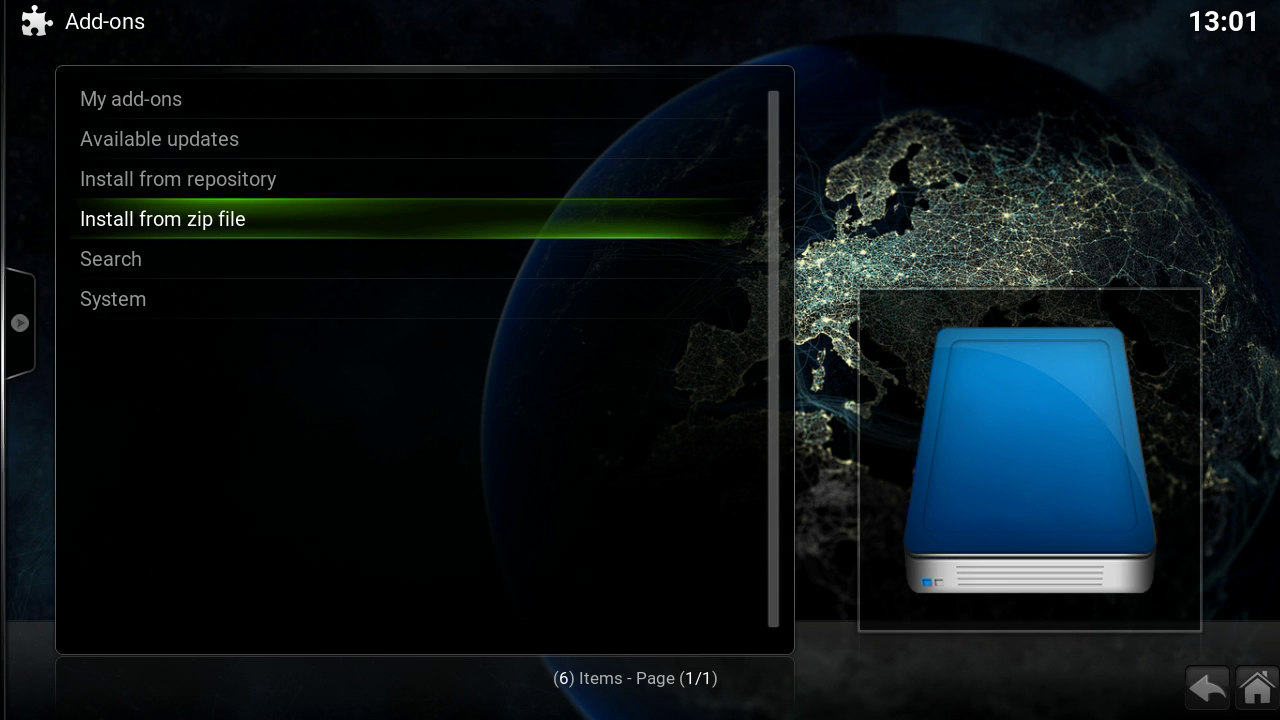
# - Open Install from repository and enter the Colossus Repository
pyautogui.press('Up')
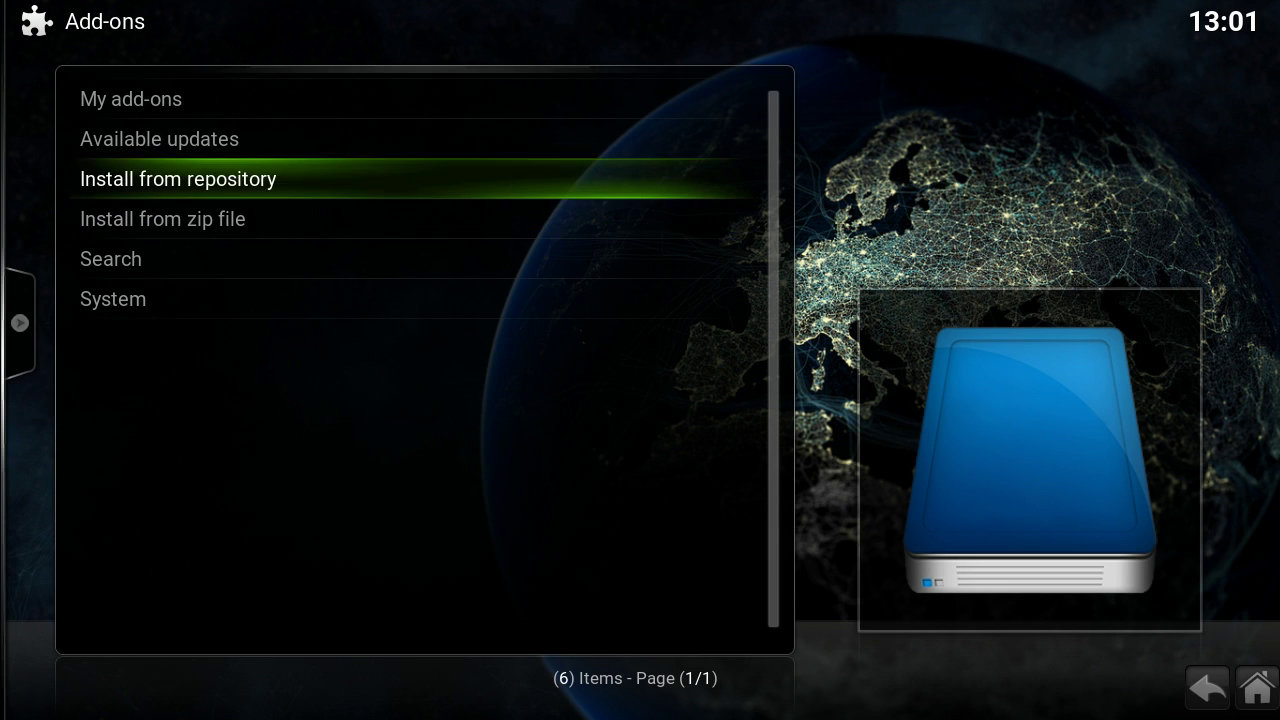
pyautogui.press('Return')
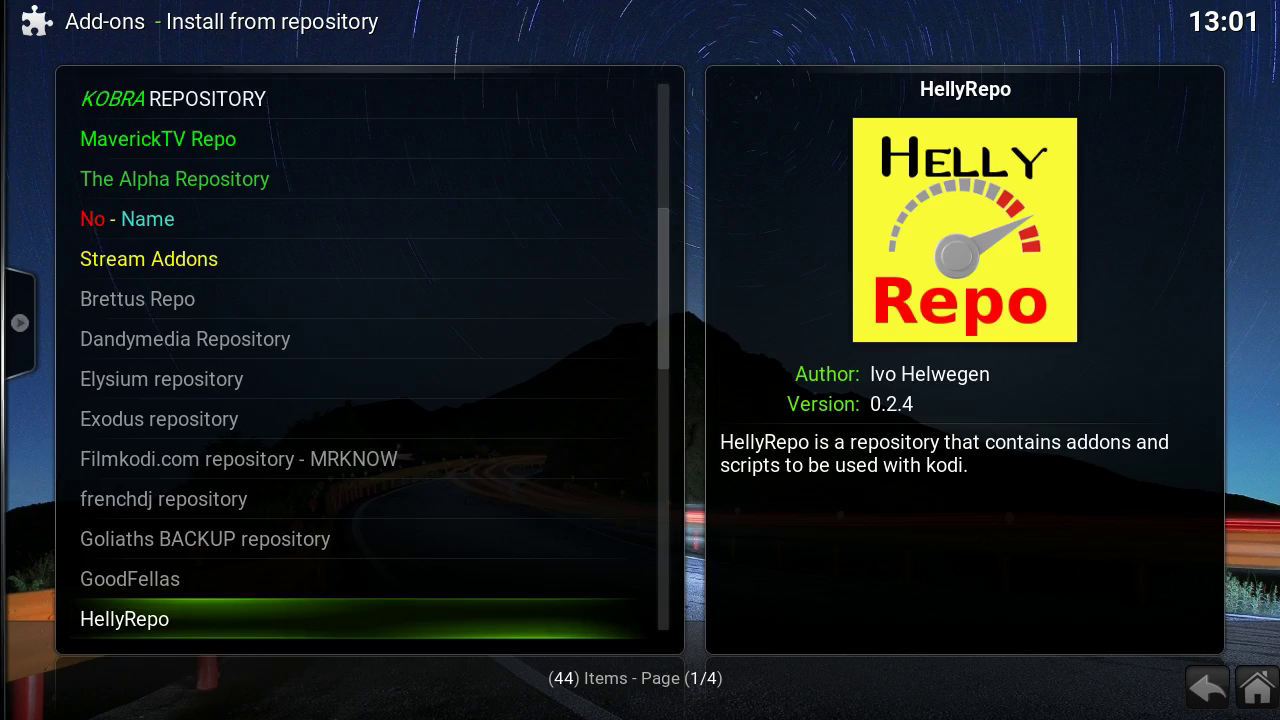
pyautogui.press('Down')
pyautogui.press('Down')
pyautogui.press('Down')
pyautogui.press('Up')
pyautogui.press('Up')
pyautogui.press('Up')
pyautogui.press('Up')
pyautogui.press('Up')
pyautogui.press('Up')
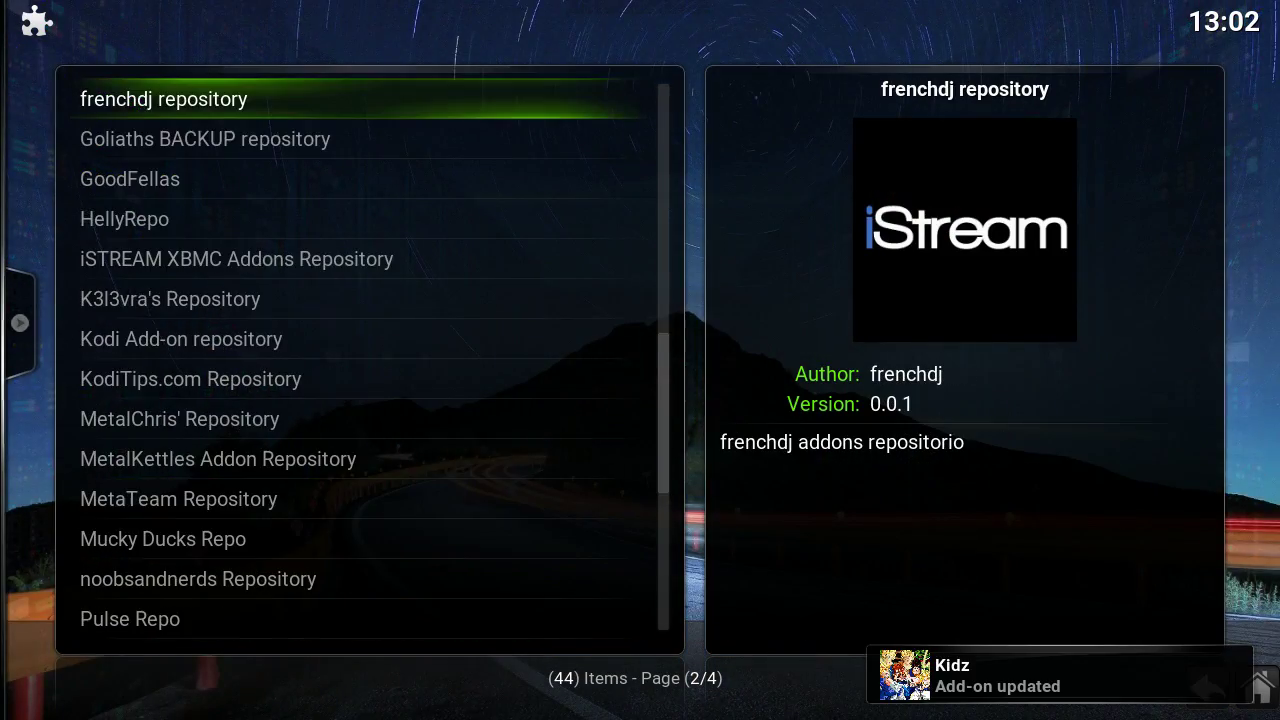
pyautogui.press('Up')
pyautogui.press('Up')
pyautogui.press('Up')
pyautogui.press('Up')
pyautogui.press('Up')
pyautogui.press('Up')
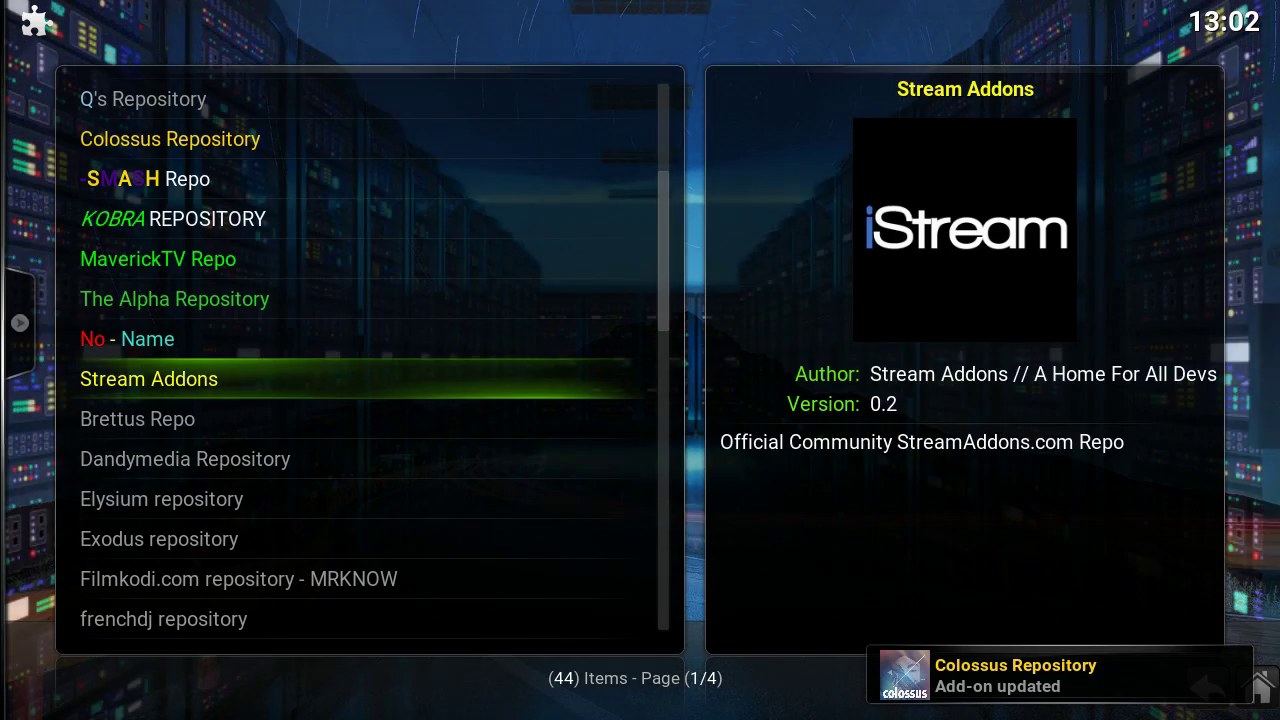
pyautogui.press('Up')
pyautogui.press('Up')
pyautogui.press('Up')
pyautogui.press('Up')
pyautogui.press('Up')
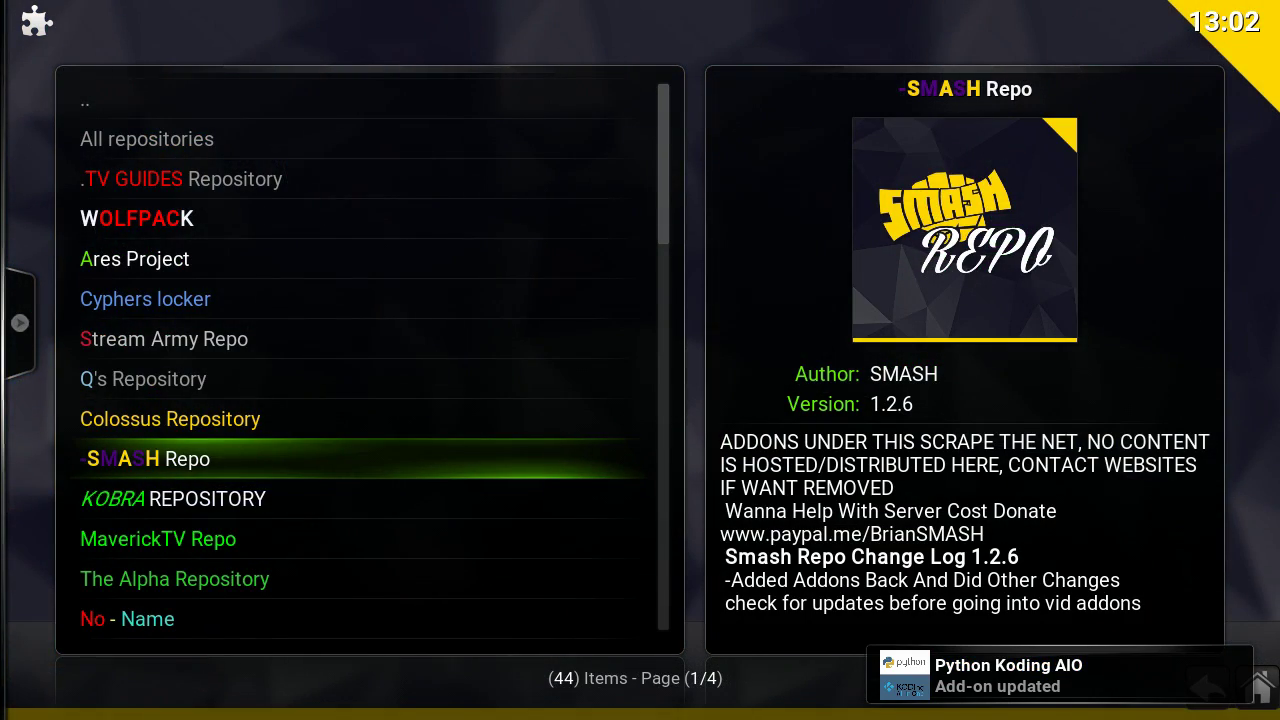
pyautogui.press('Up')
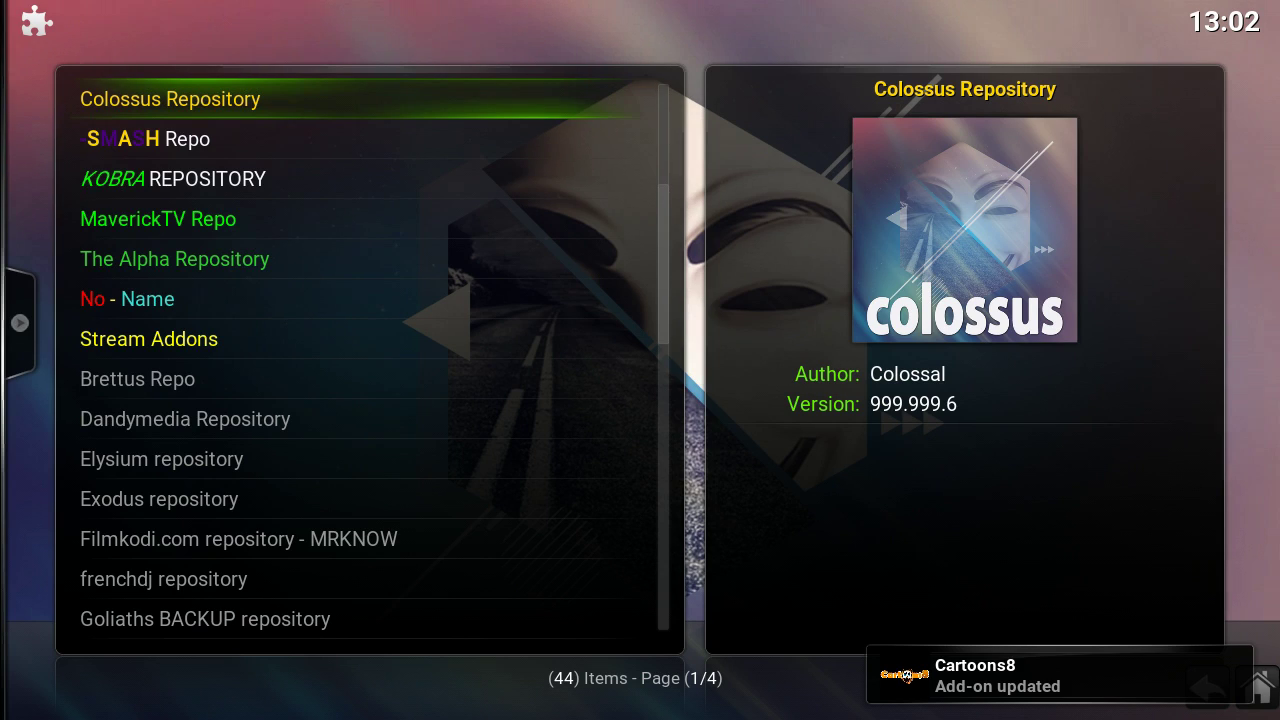
pyautogui.press('Return')
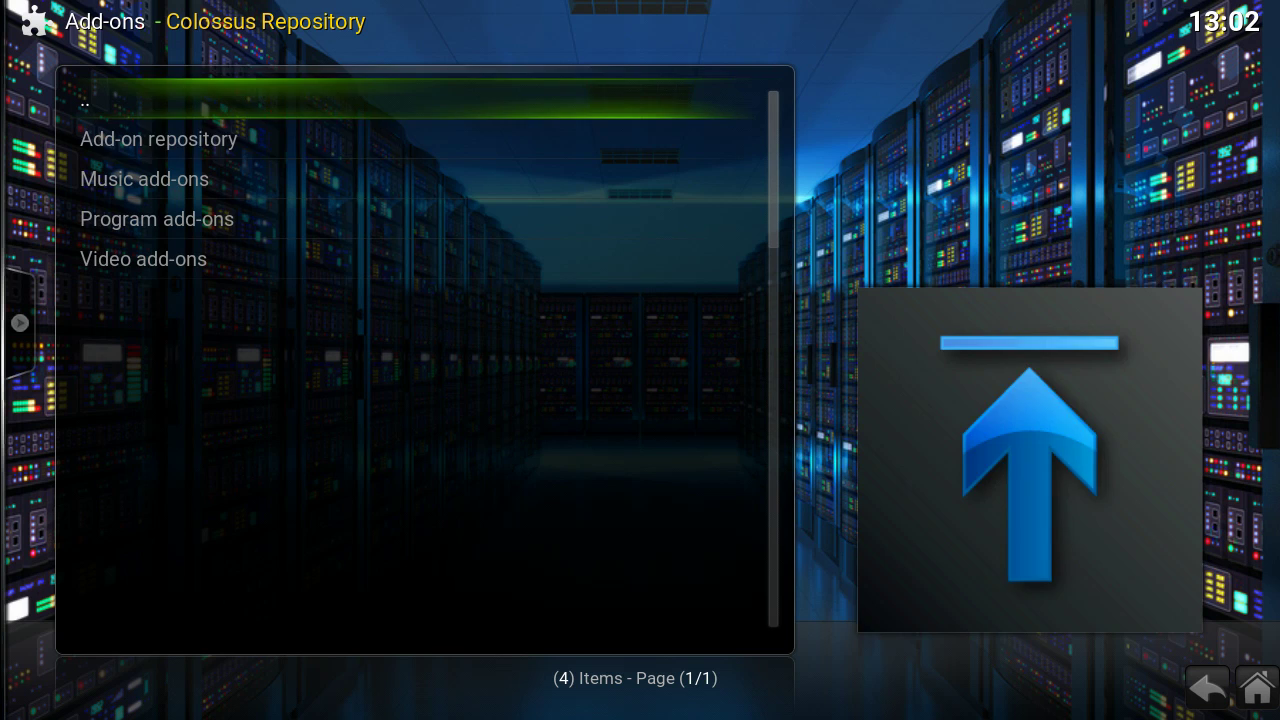
# - Show the repository's Video add-ons list and highlight the Covenant entry
pyautogui.press('Down')
pyautogui.press('Down')
pyautogui.press('Down')
pyautogui.press('Down')
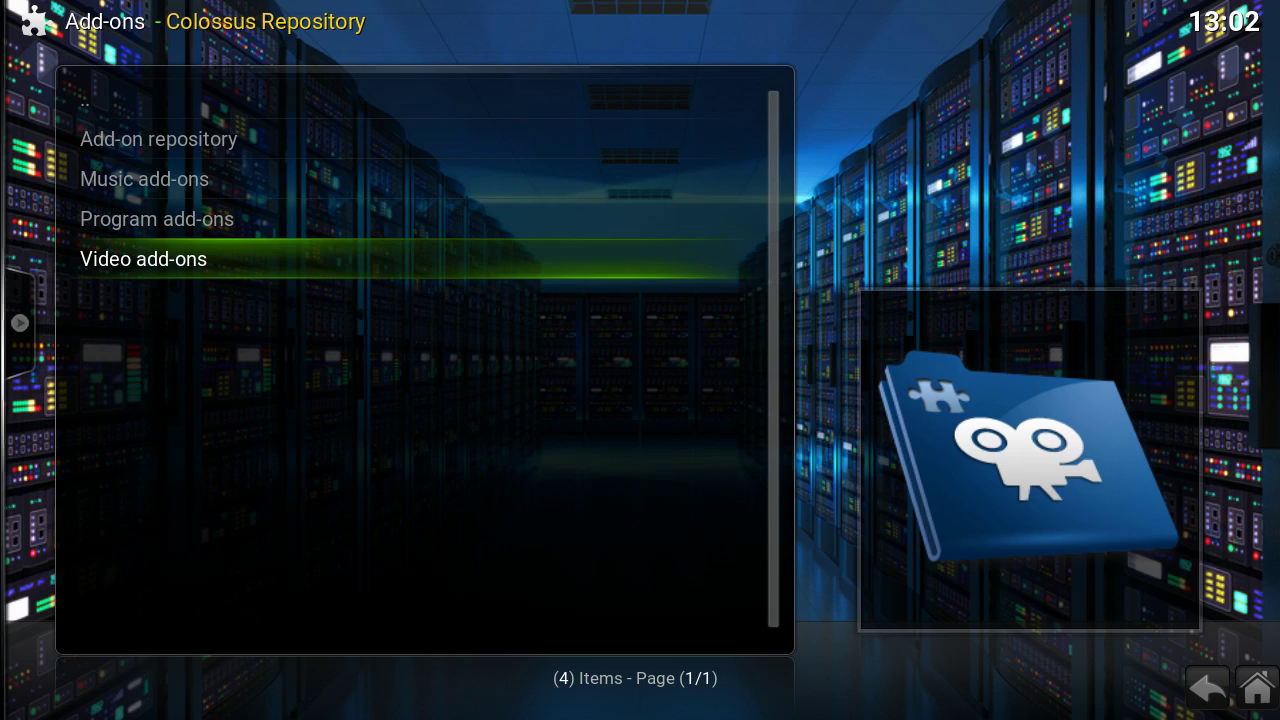
pyautogui.press('Return')
pyautogui.press('Down')
pyautogui.press('Down')
pyautogui.press('Down')
pyautogui.press('Down')
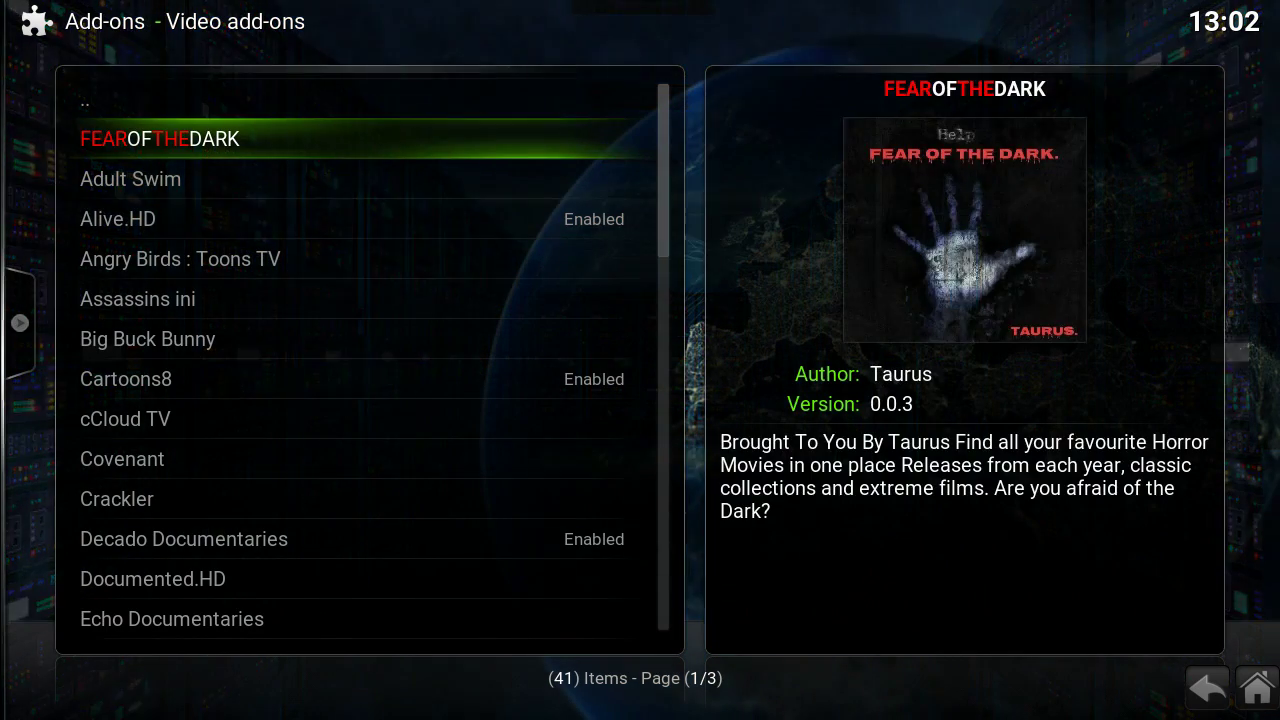
pyautogui.press('Down')
pyautogui.press('Down')
pyautogui.press('Down')
pyautogui.press('Down')
pyautogui.press('Down')
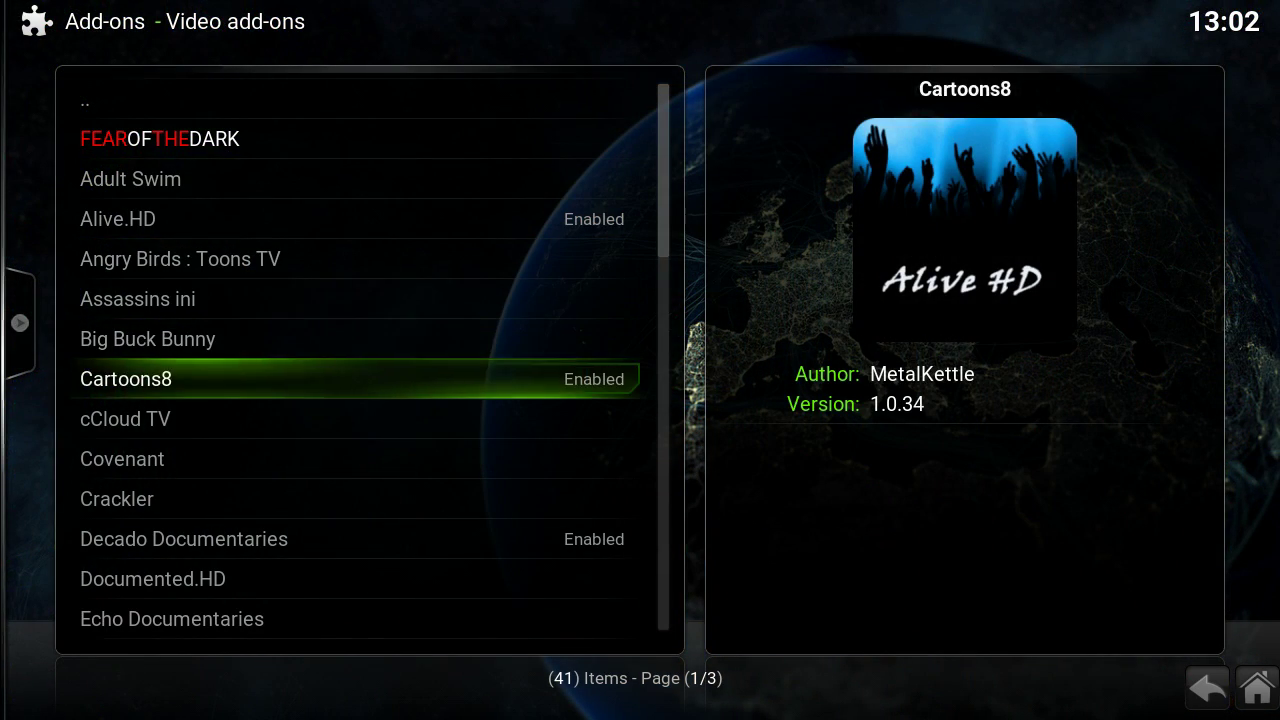
# - Install Covenant 1.1.4 from its information dialog, then back out to the repository list
pyautogui.press('Return')
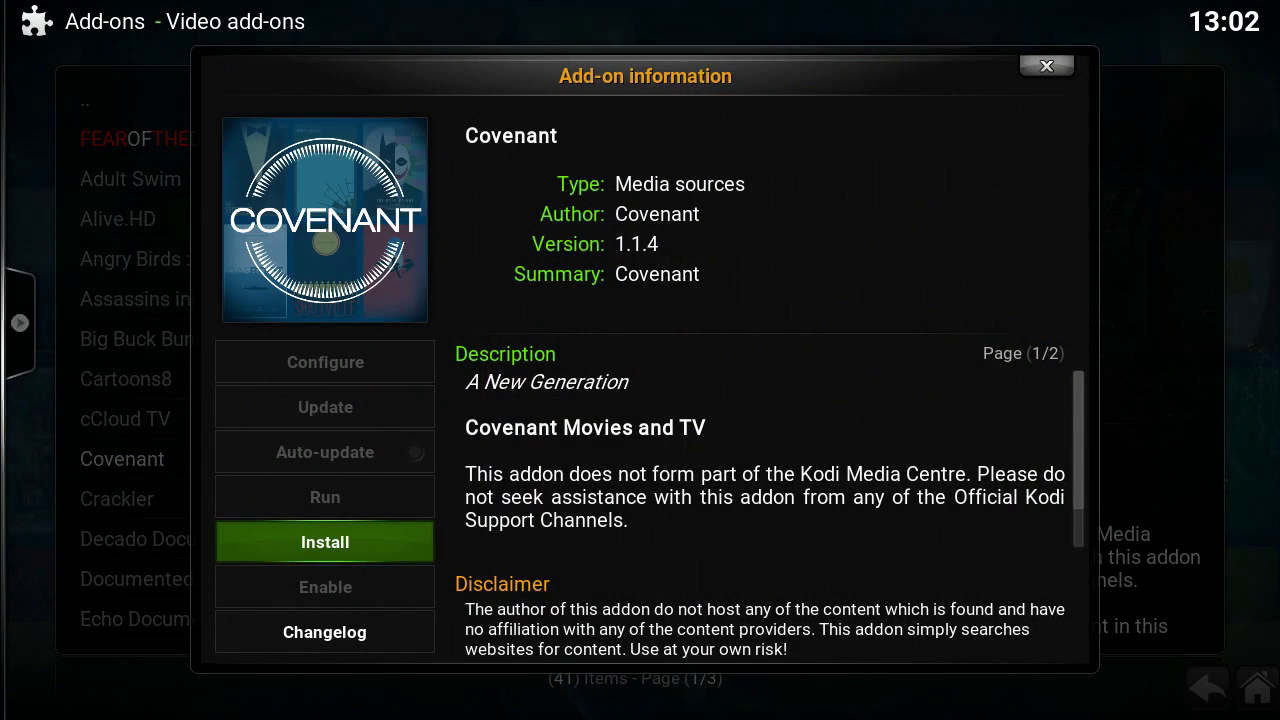
pyautogui.press('Return')
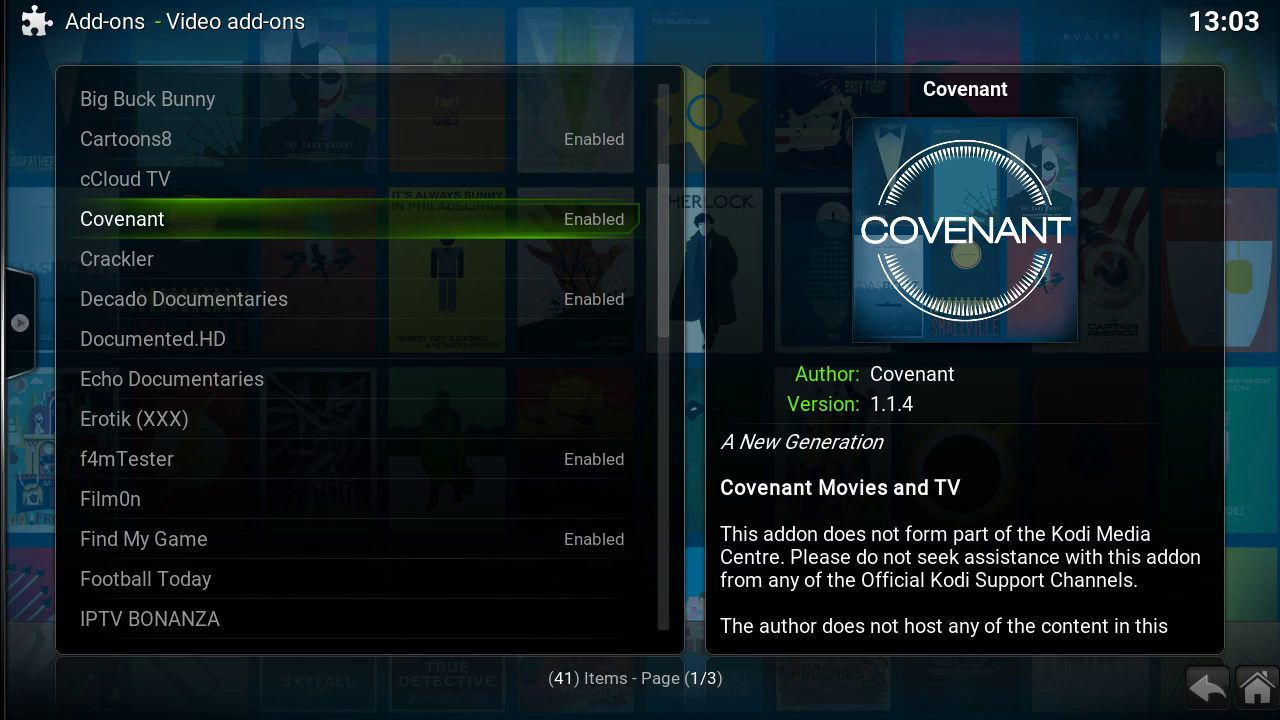
pyautogui.press('BackSpace')
pyautogui.press('BackSpace')
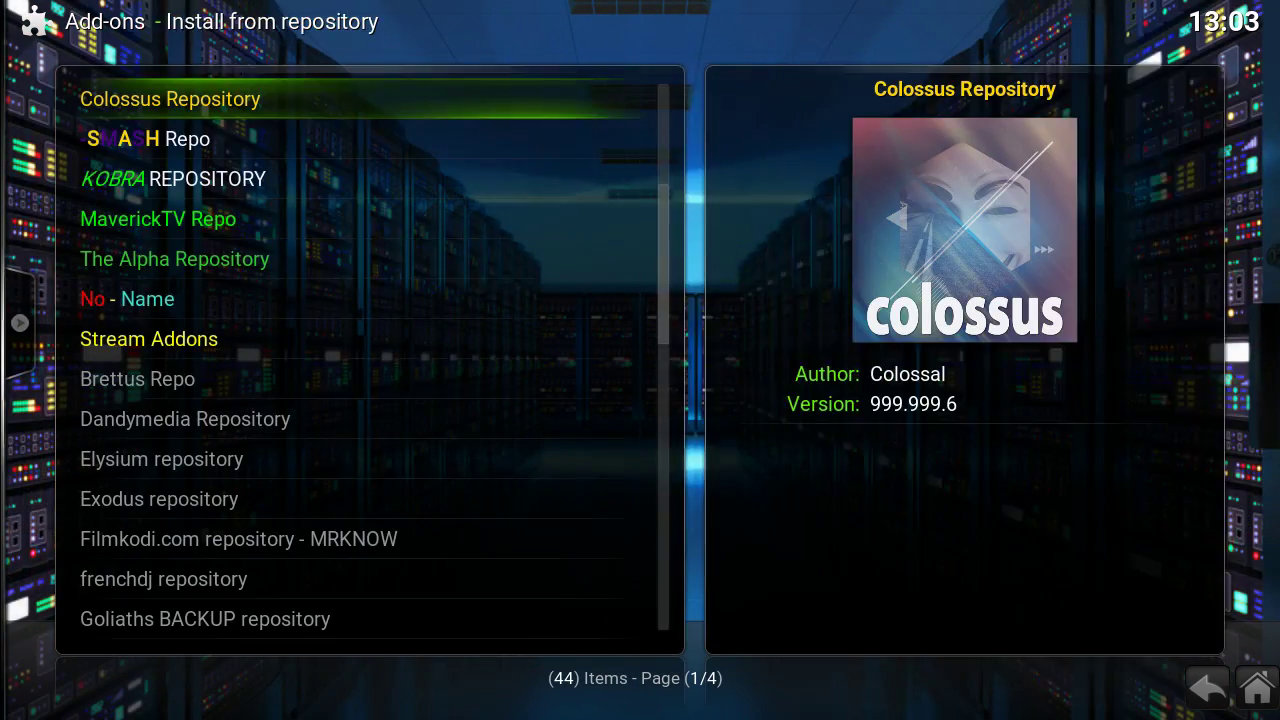
# - Back out of the repository list and Settings to the home screen's System section
pyautogui.press('BackSpace')
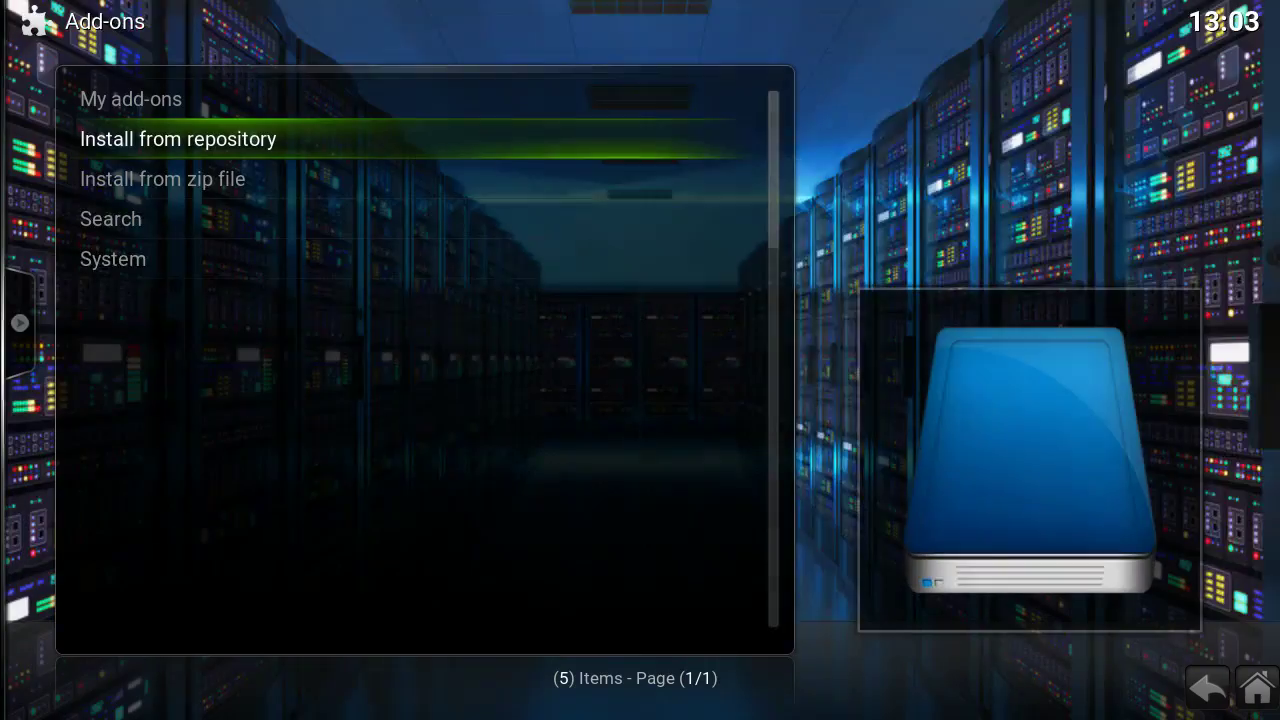
pyautogui.press('BackSpace')
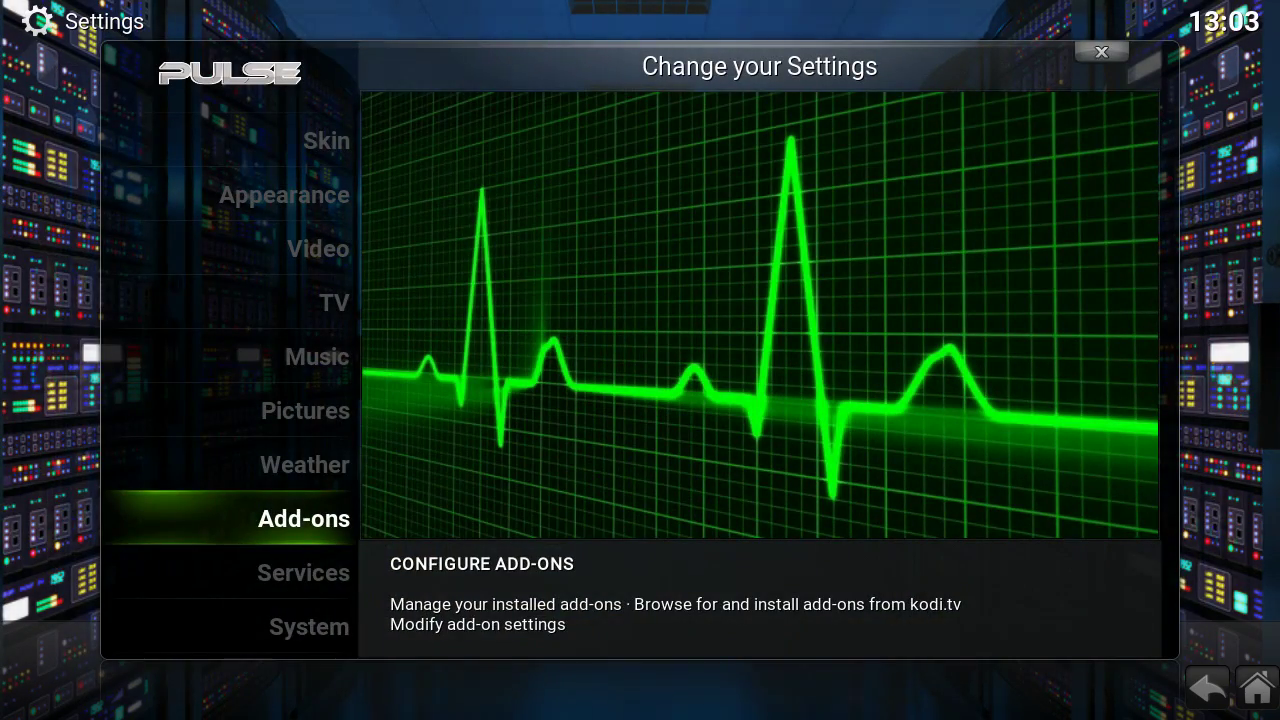
pyautogui.press('BackSpace')
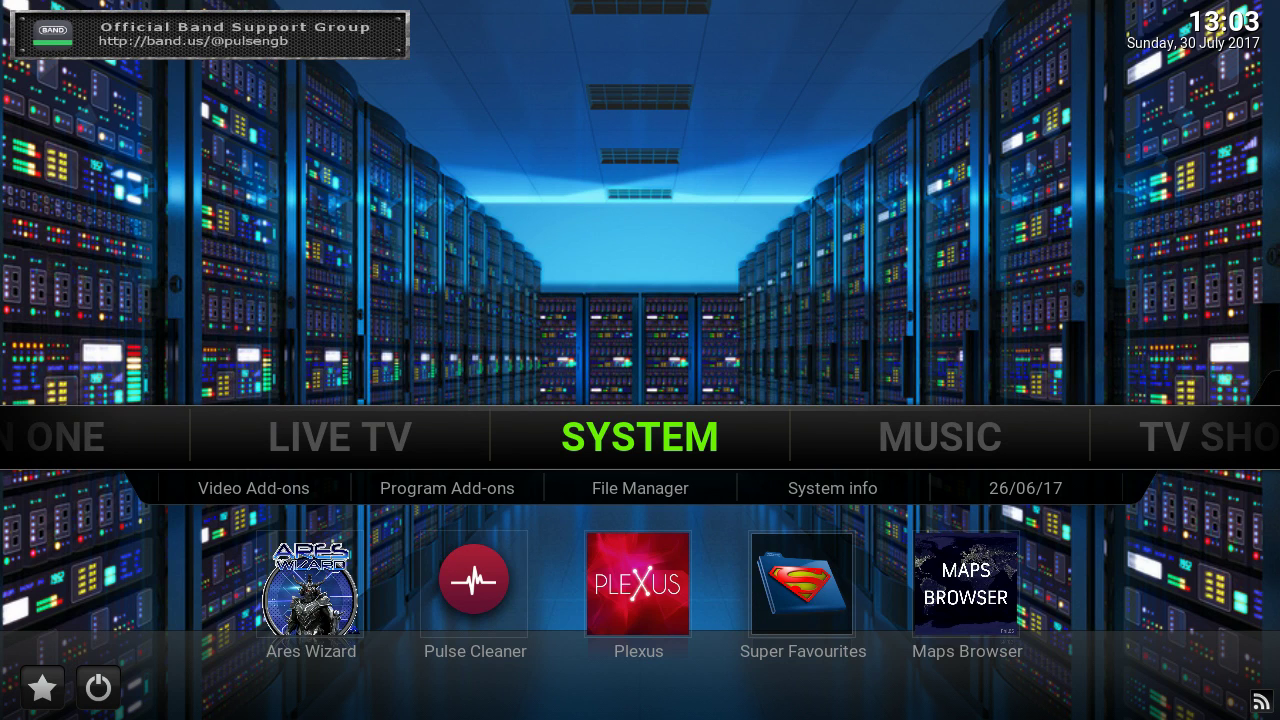
pyautogui.press('Left')
pyautogui.press('Left')
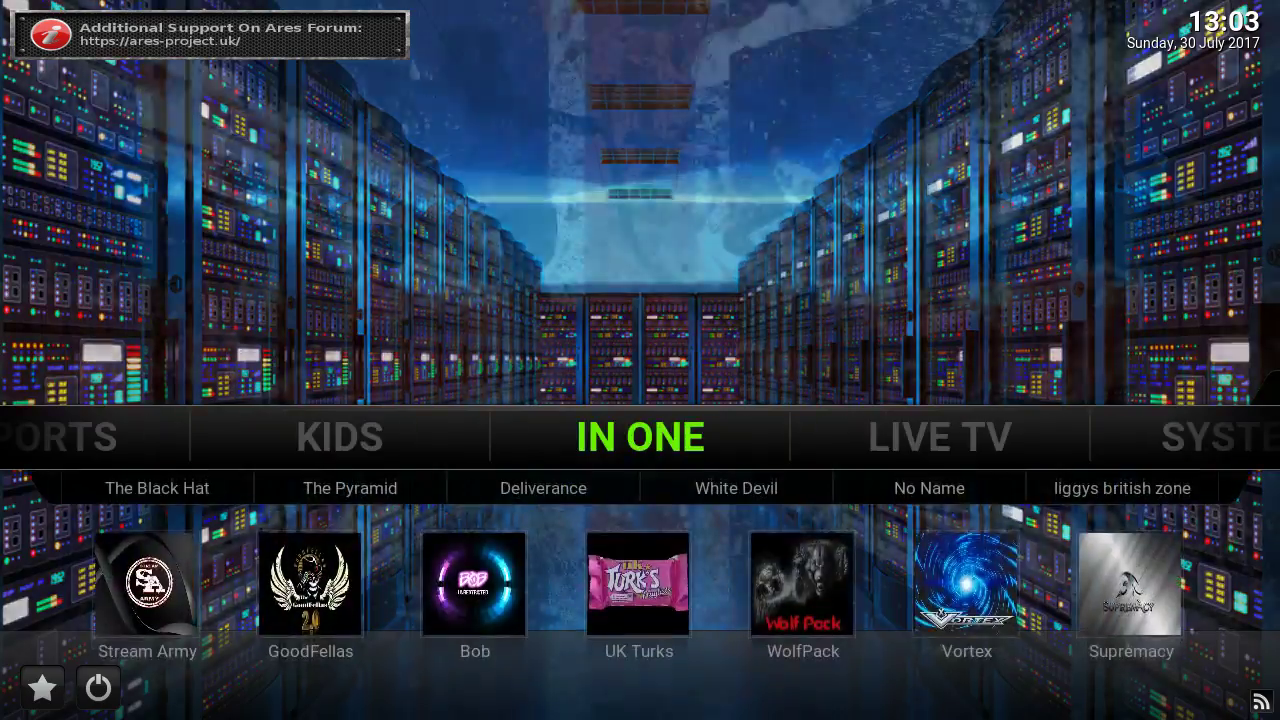
pyautogui.press('Right')
pyautogui.press('Right')
pyautogui.press('Left')
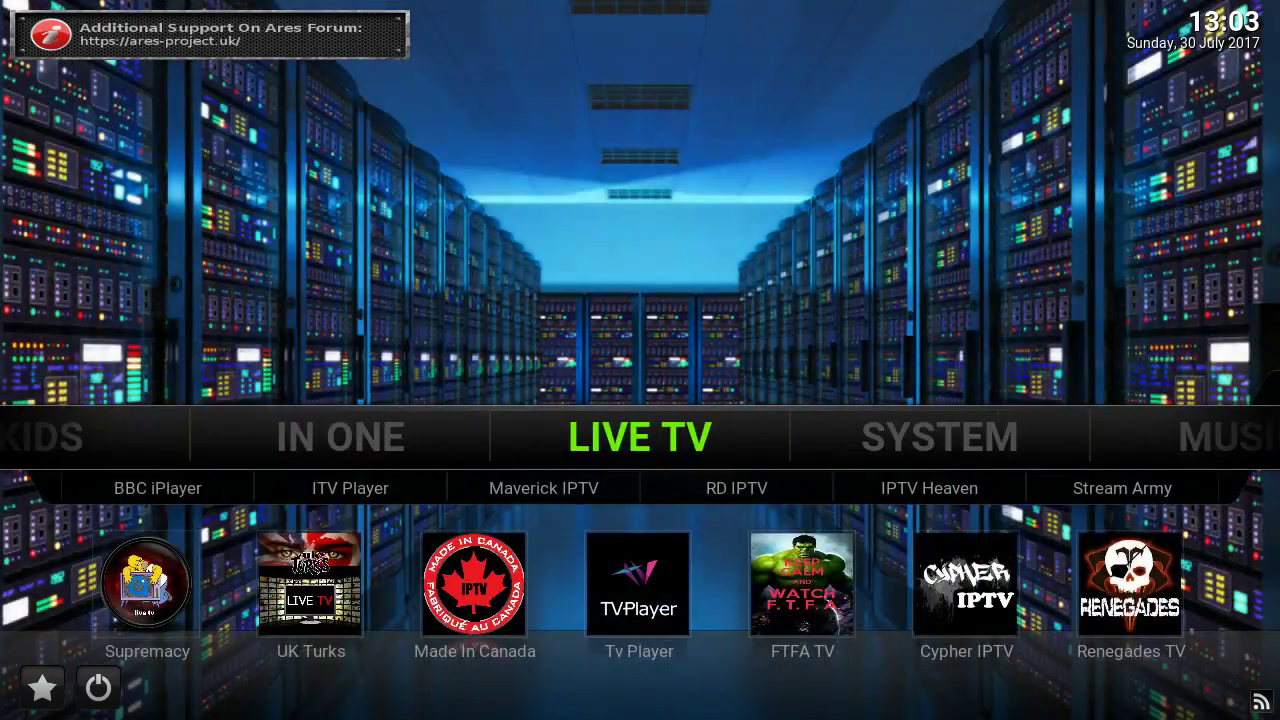
pyautogui.press('Right')
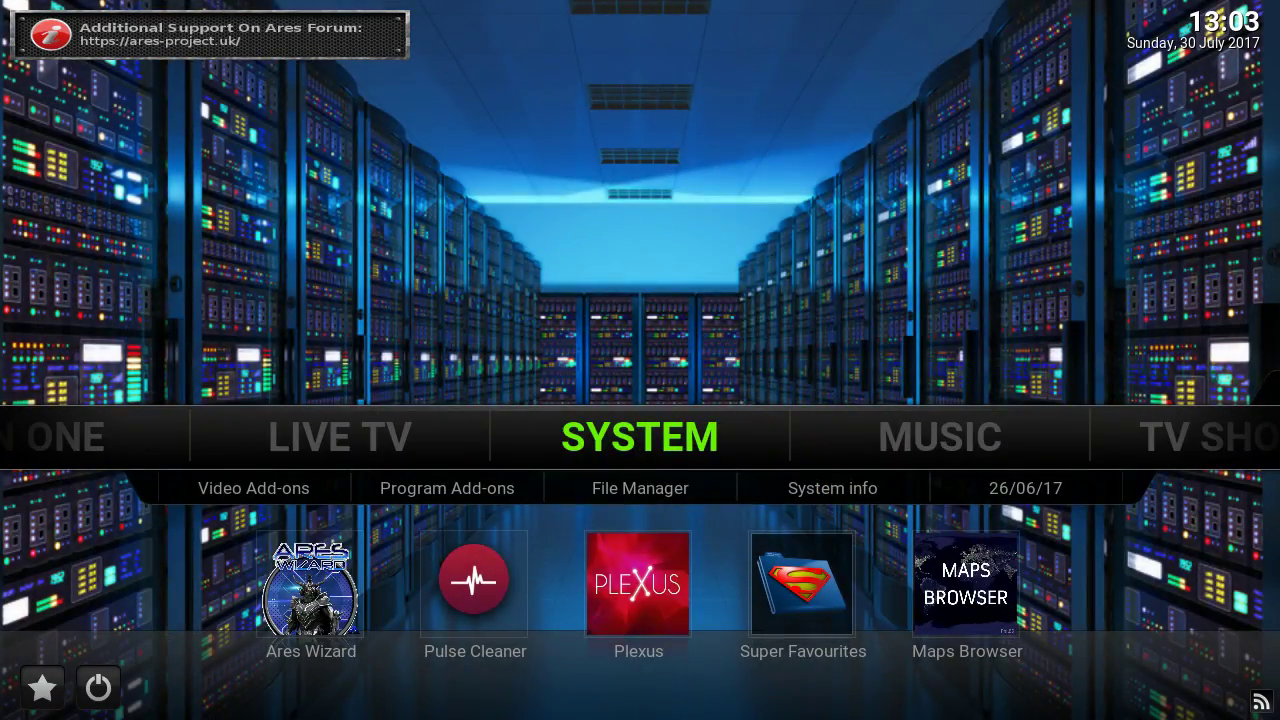
pyautogui.press('Left')
pyautogui.press('Left')
pyautogui.press('Left')
pyautogui.press('Left')
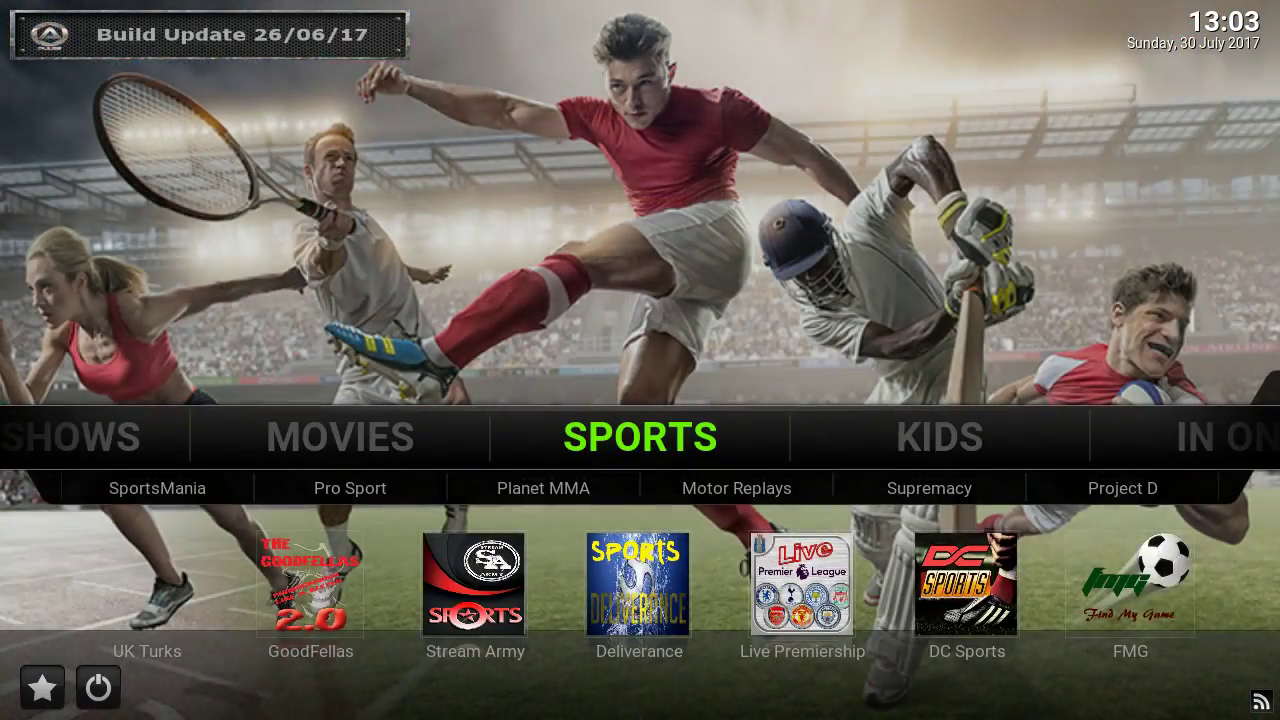
pyautogui.press('Left')
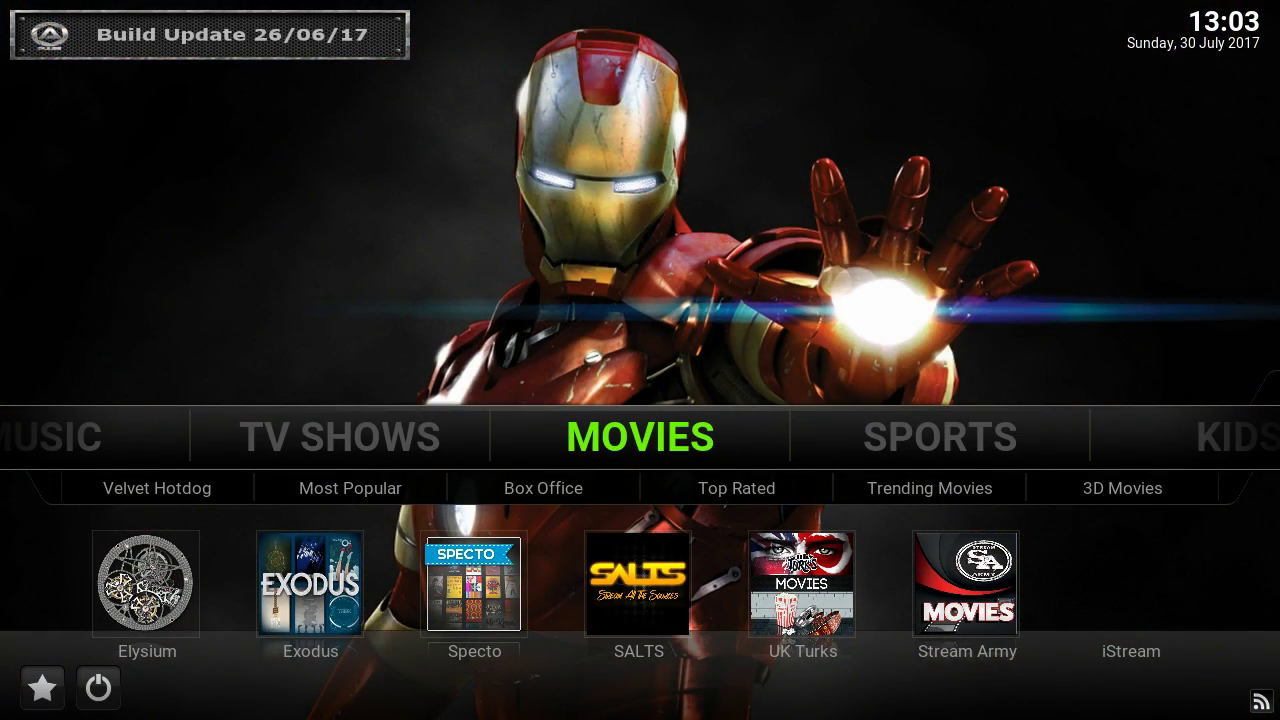
pyautogui.press('Left')
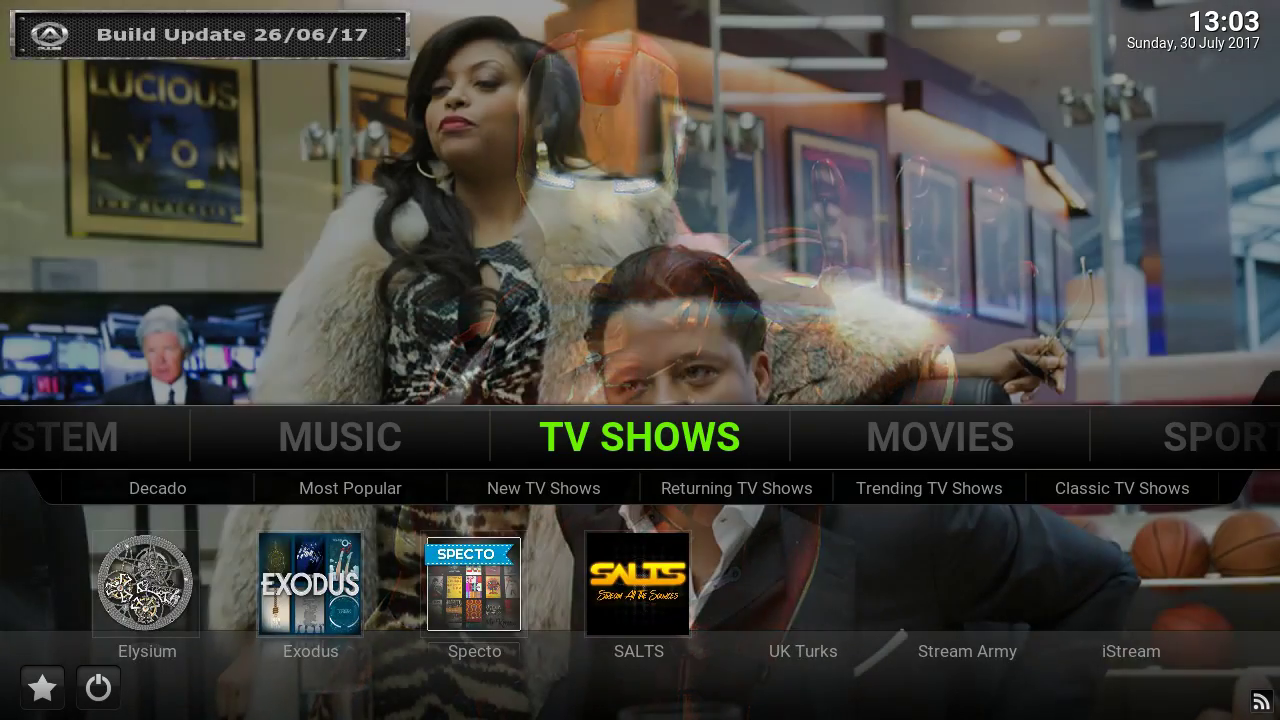
pyautogui.press('Left')
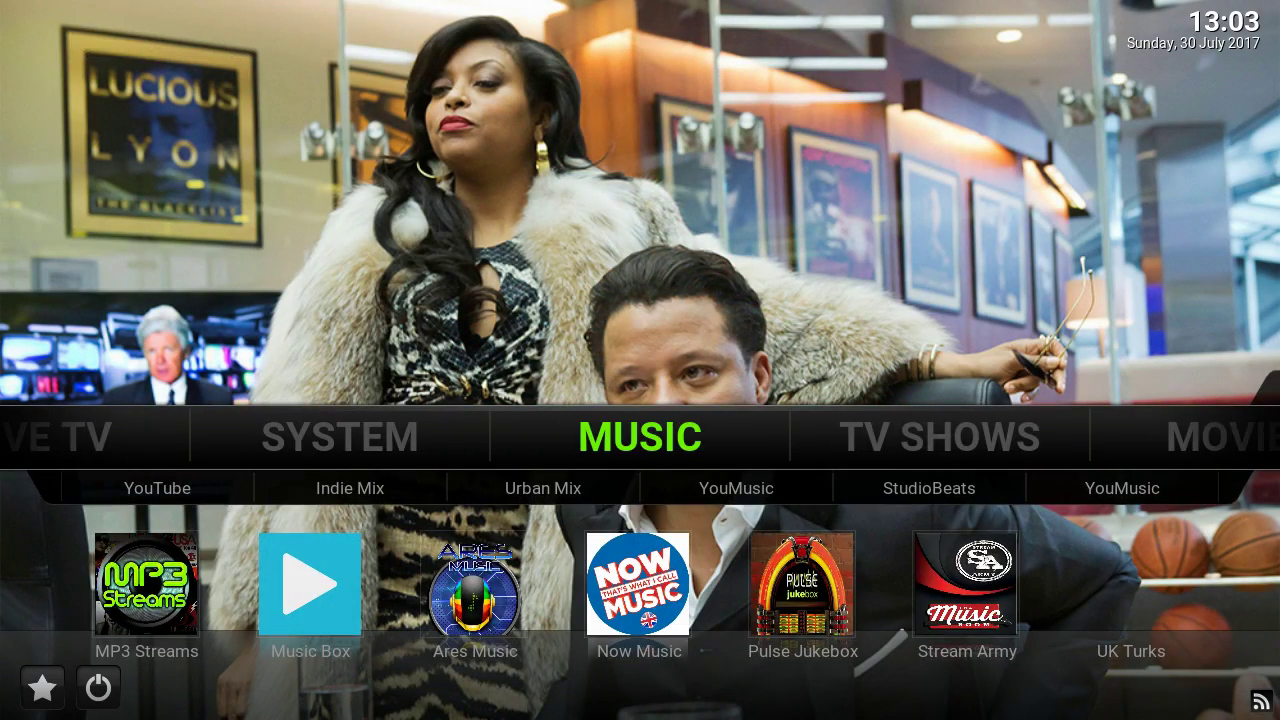
pyautogui.press('Left')
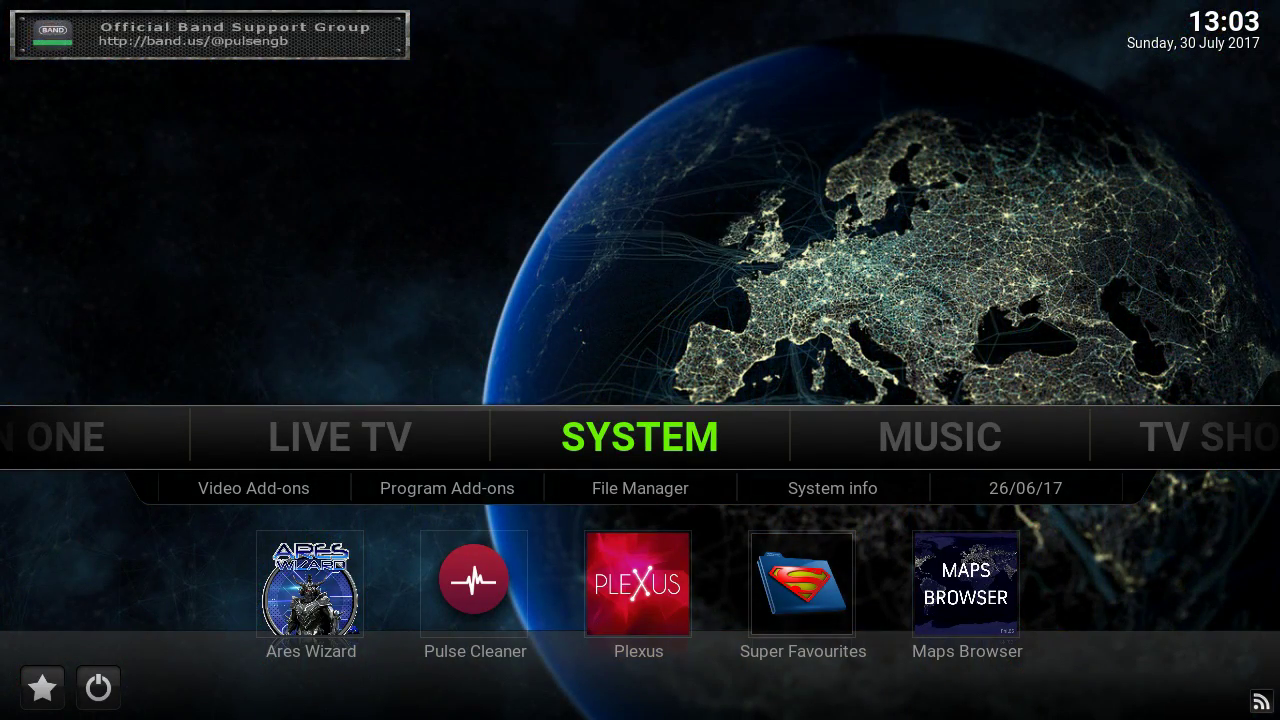
pyautogui.press('Down')
pyautogui.press('Left')
pyautogui.press('Left')
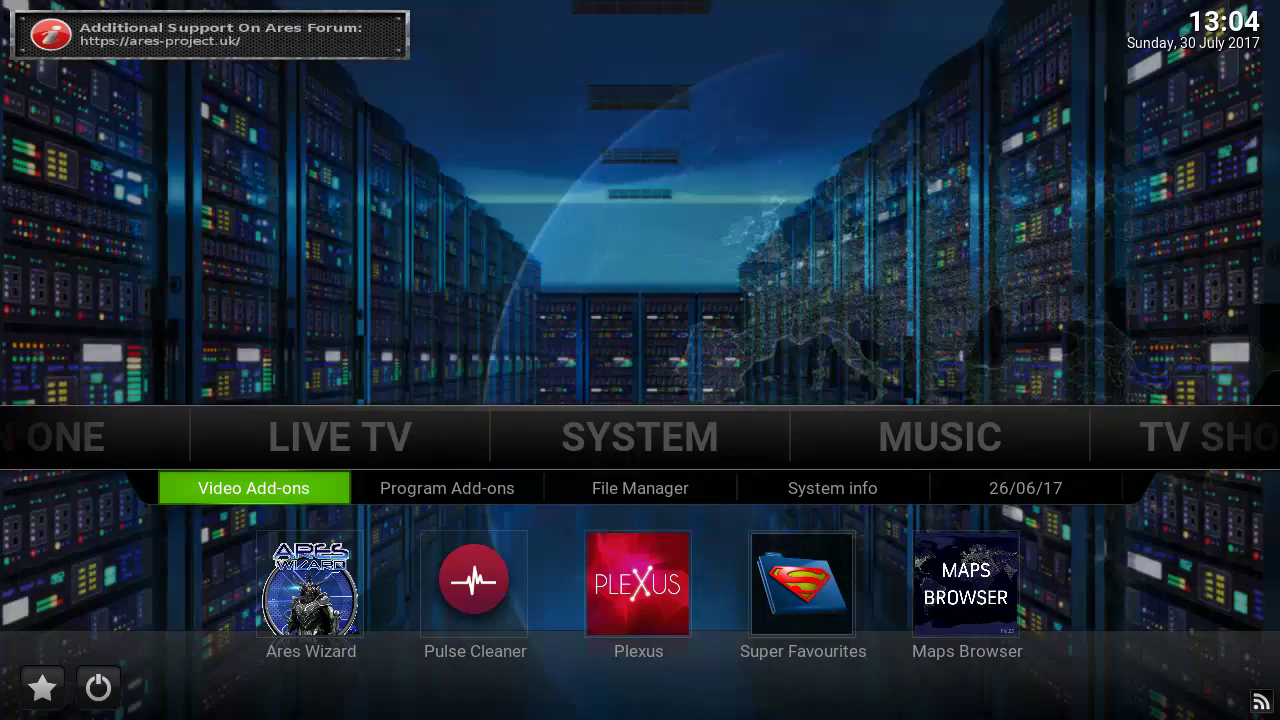
# - In Video Add-ons, find Covenant further down the grid and launch it to its 9-item menu
pyautogui.press('Return')
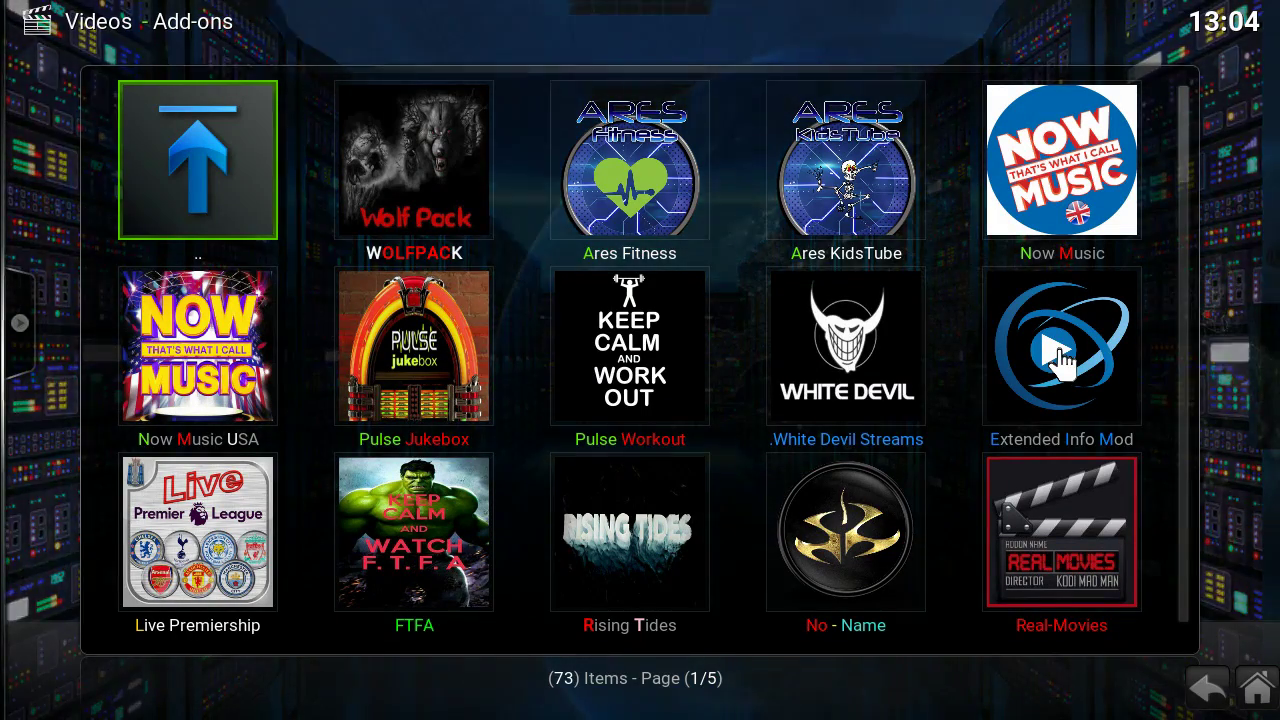
pyautogui.press('Down')
pyautogui.press('Down')
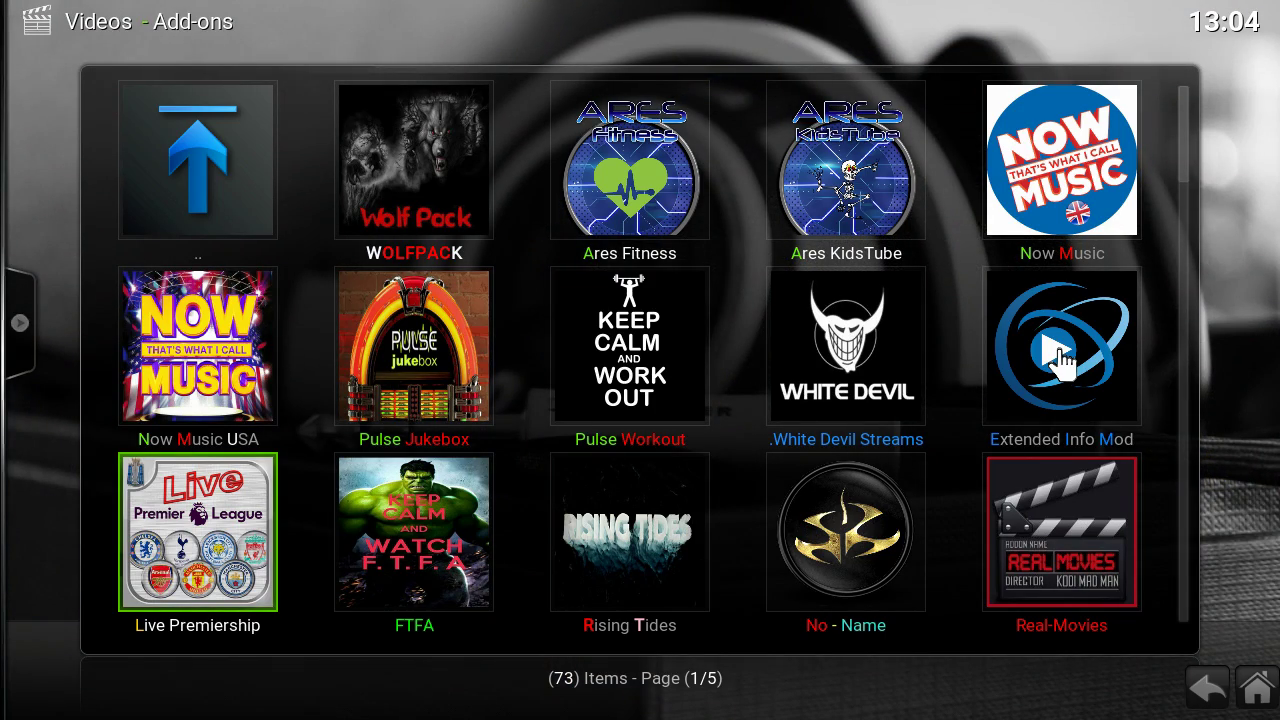
pyautogui.press('Down')
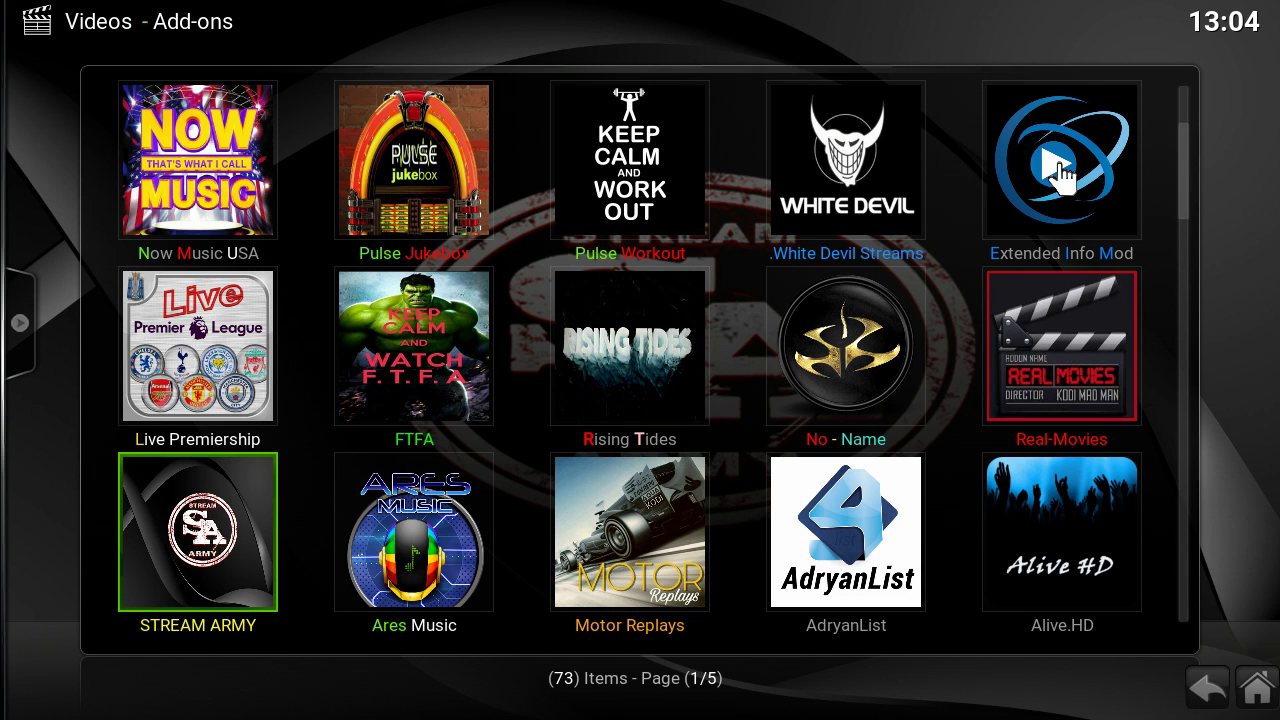
pyautogui.press('Down')
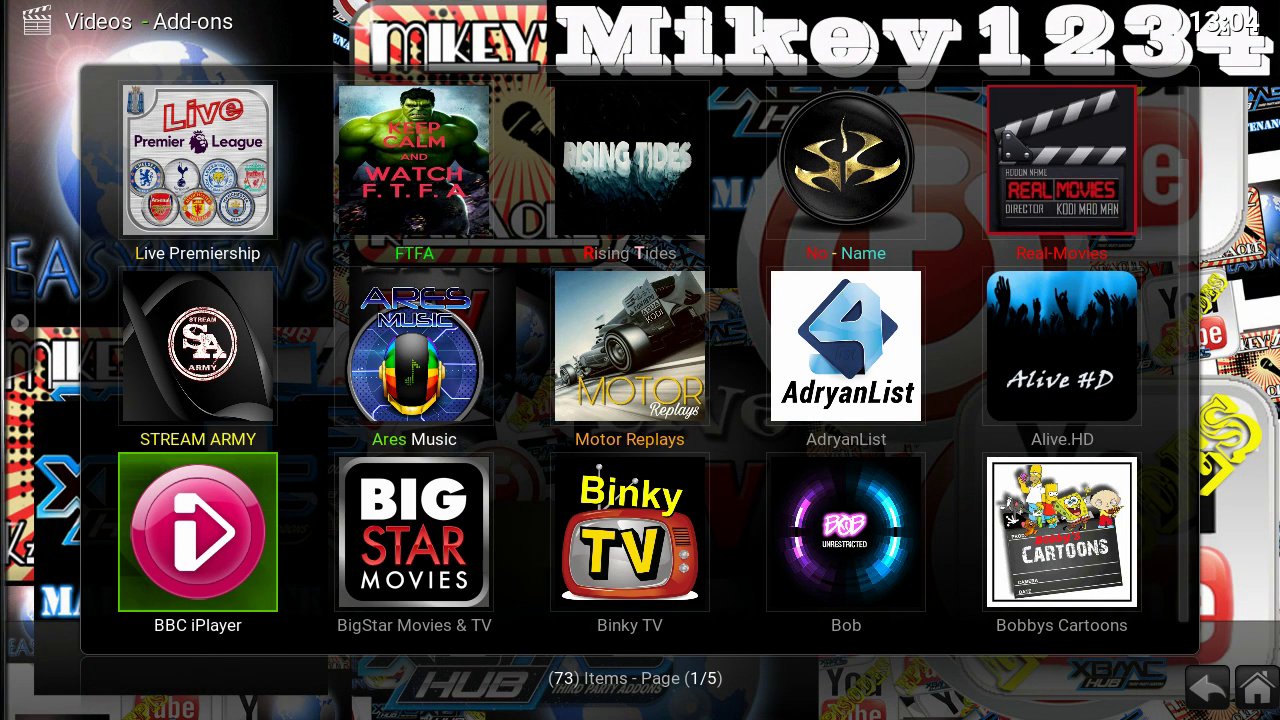
pyautogui.press('Down')
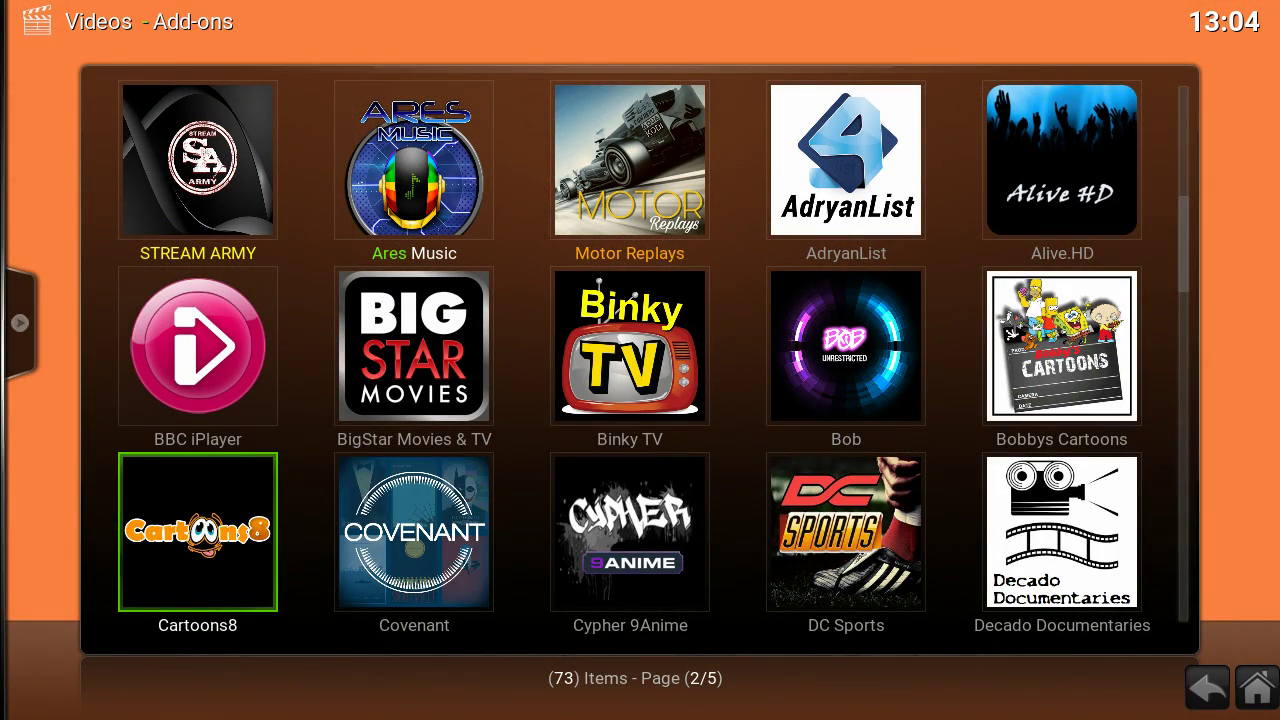
pyautogui.press('Right')
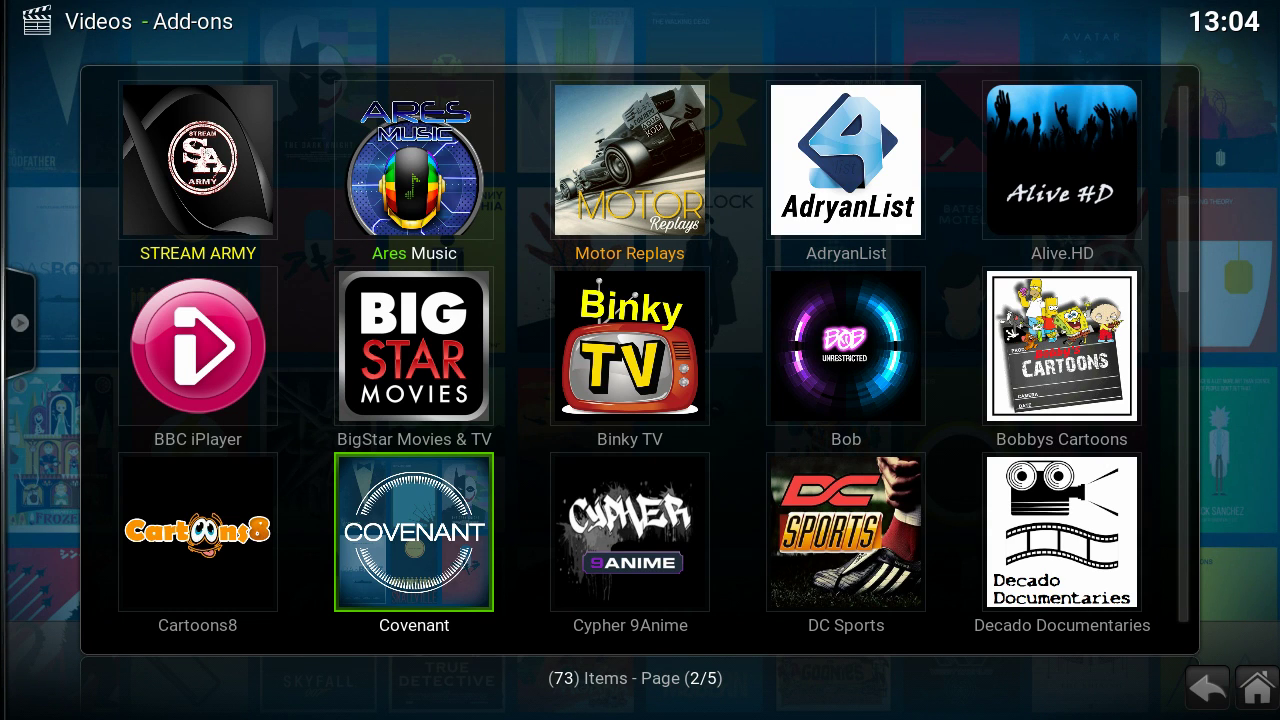
pyautogui.press('Return')
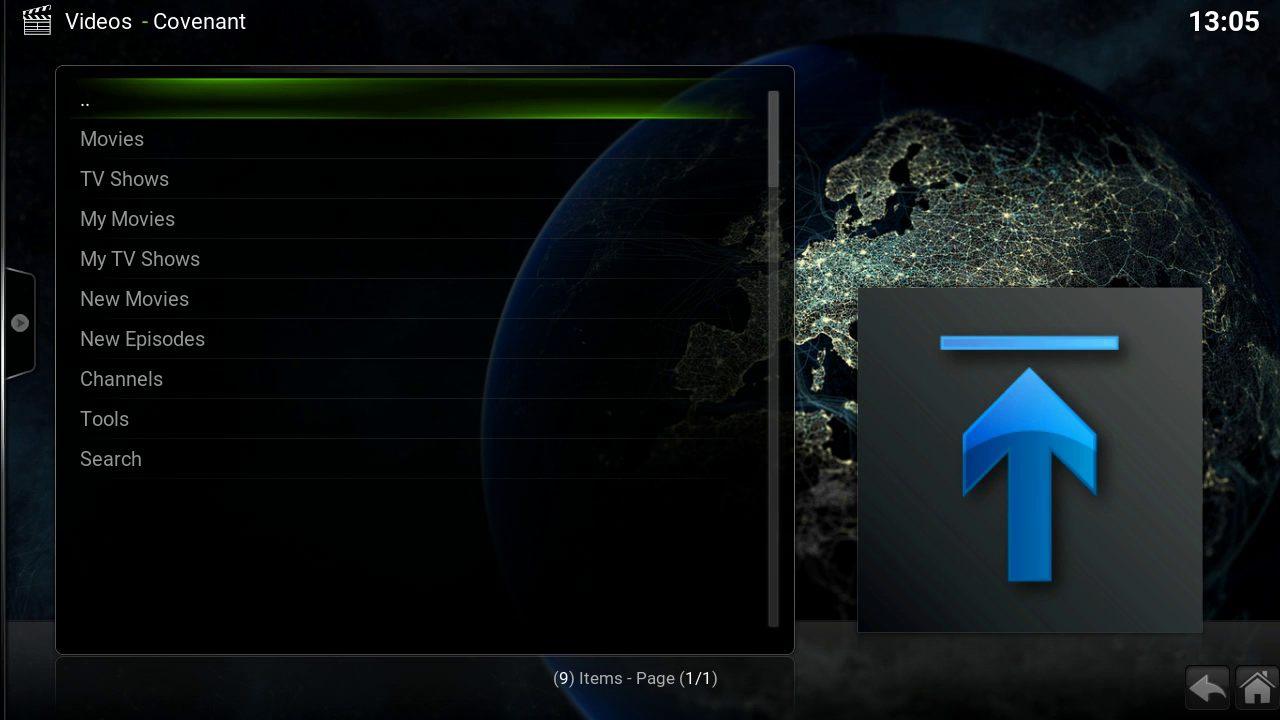
# - Open Covenant's Movies menu and choose the Most Popular category
pyautogui.press('Down')
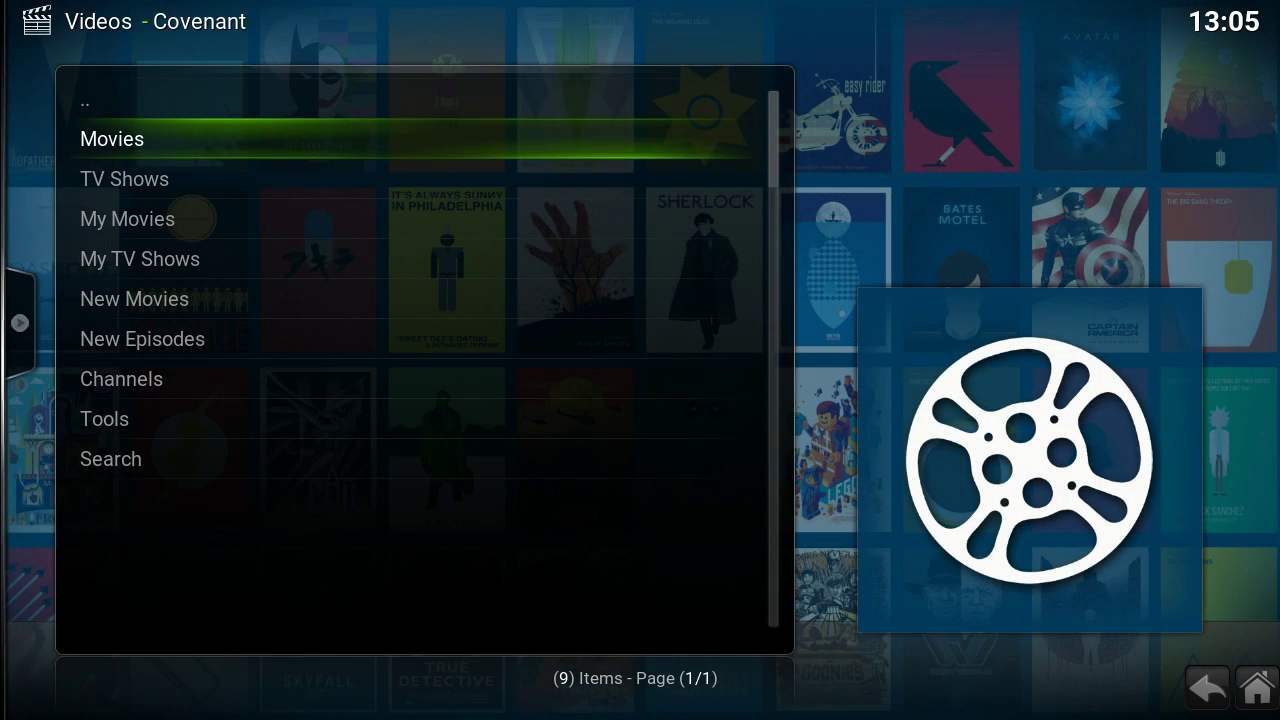
pyautogui.press('Return')
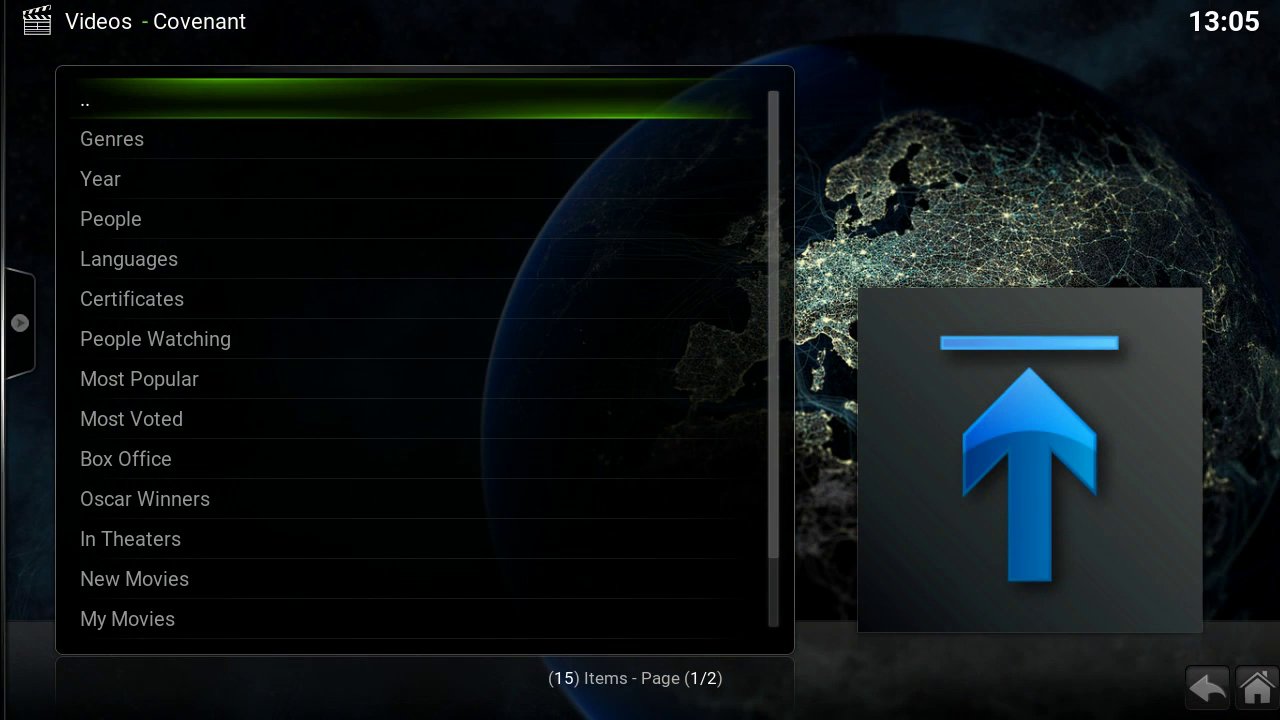
pyautogui.press('Down')
pyautogui.press('Down')
pyautogui.press('Down')
pyautogui.press('Down')
pyautogui.press('Down')
pyautogui.press('Down')
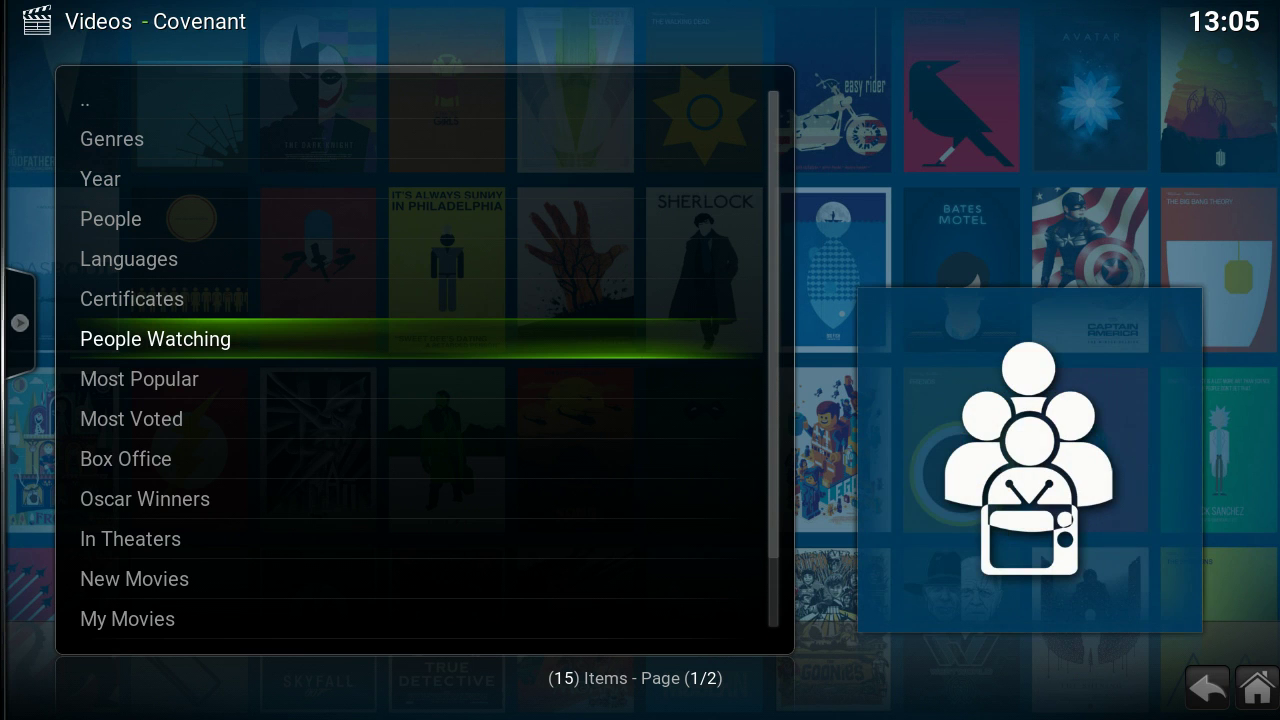
pyautogui.press('Down')
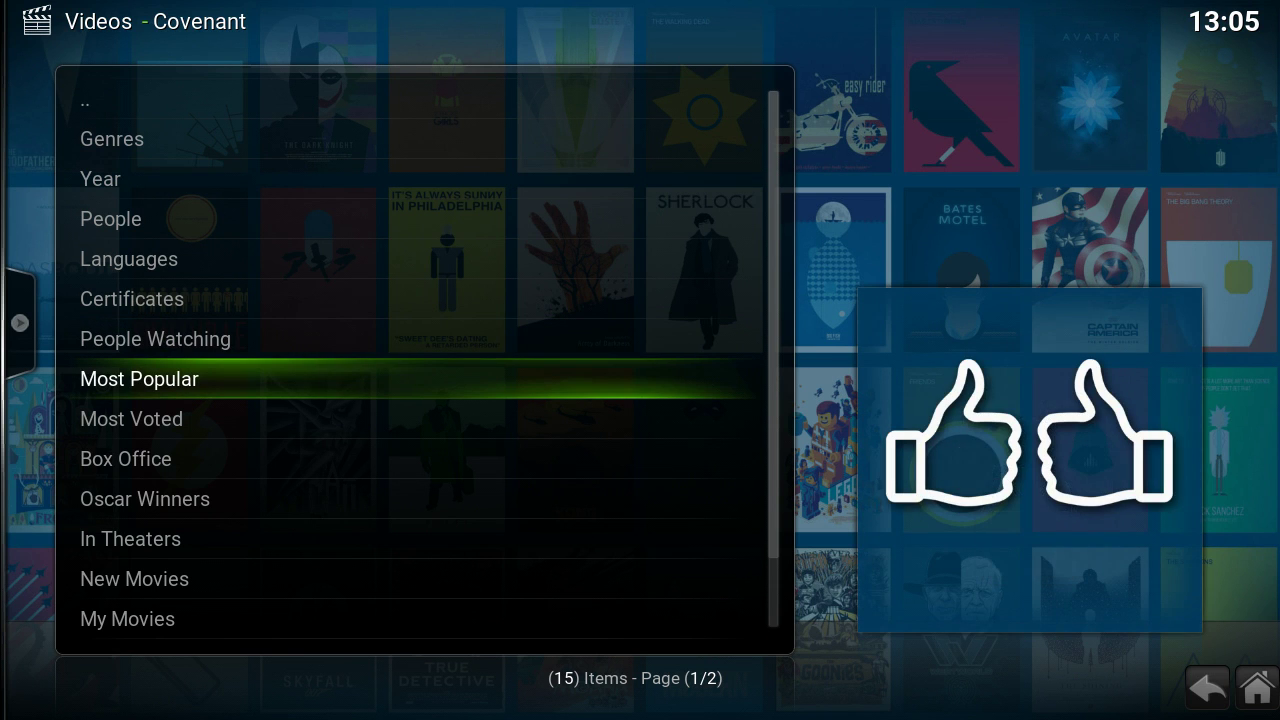
pyautogui.press('Return')
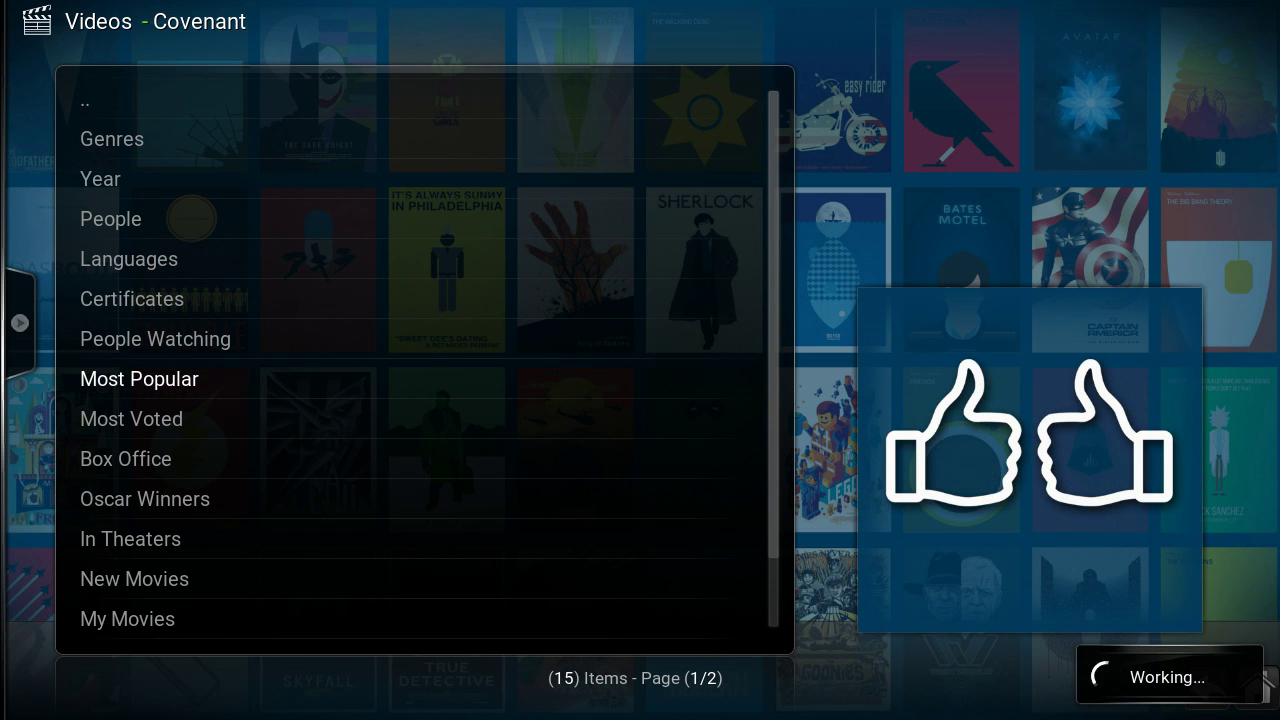